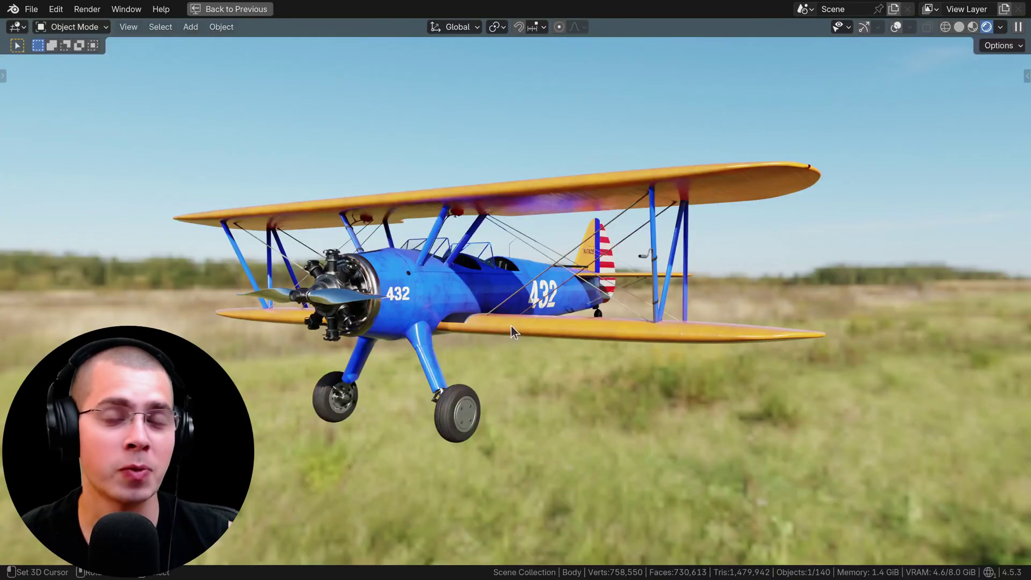
pyautogui.moveTo(527, 364); pyautogui.dragTo(638, 336, button='middle')
pyautogui.moveTo(577, 302); pyautogui.dragTo(686, 304, button='middle')
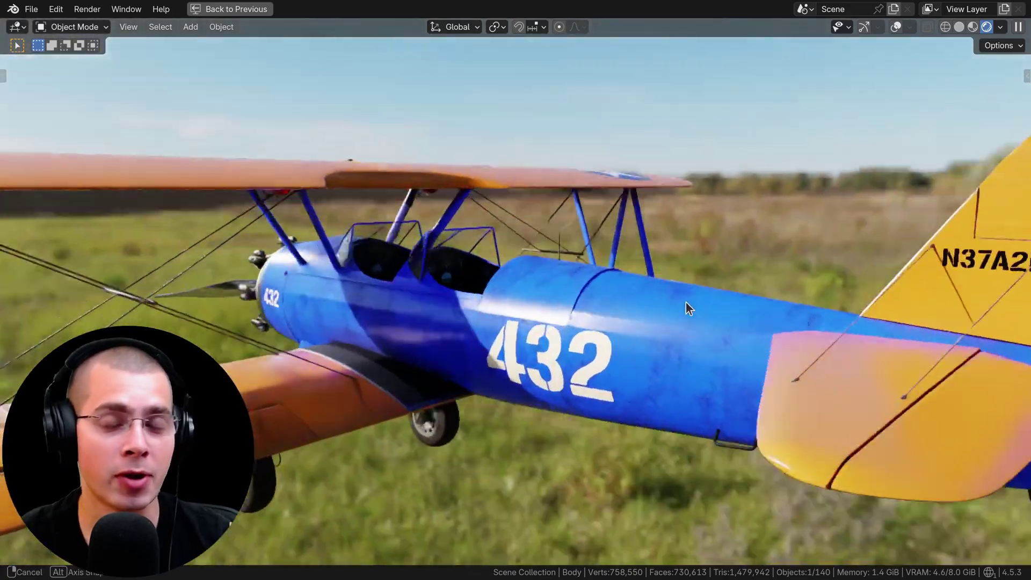
pyautogui.moveTo(530, 316); pyautogui.dragTo(688, 378, button='middle')
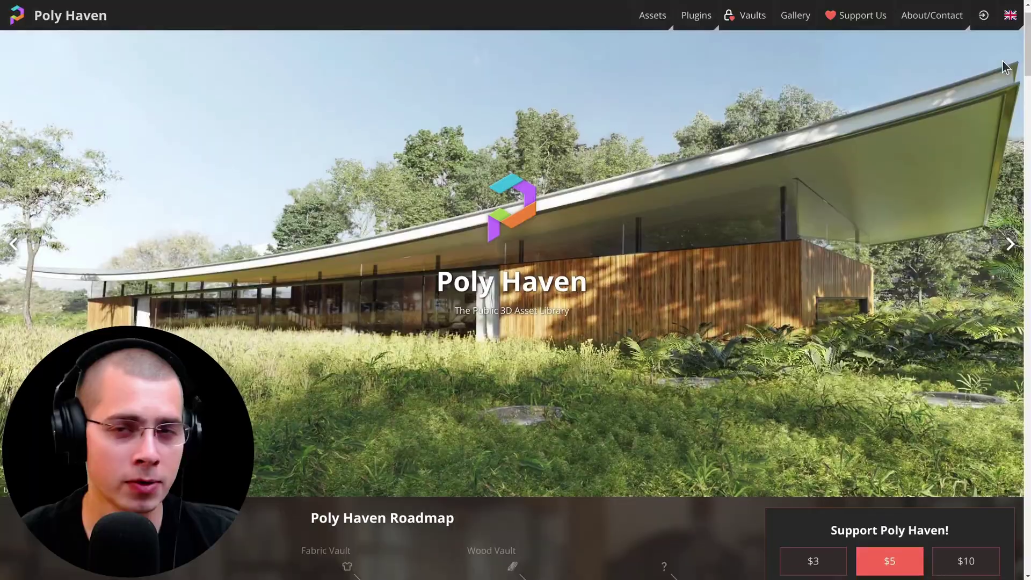
# - Look over the Poly Haven home page down to the HDRIs, Textures and Models sections
pyautogui.scroll(-2, 1005, 67)
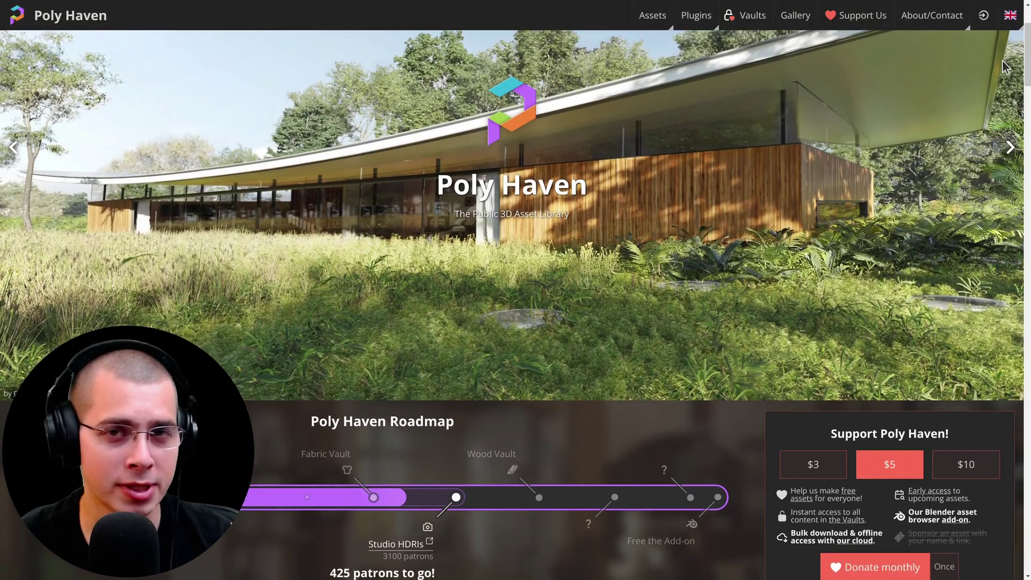
pyautogui.scroll(-2, 1005, 67)
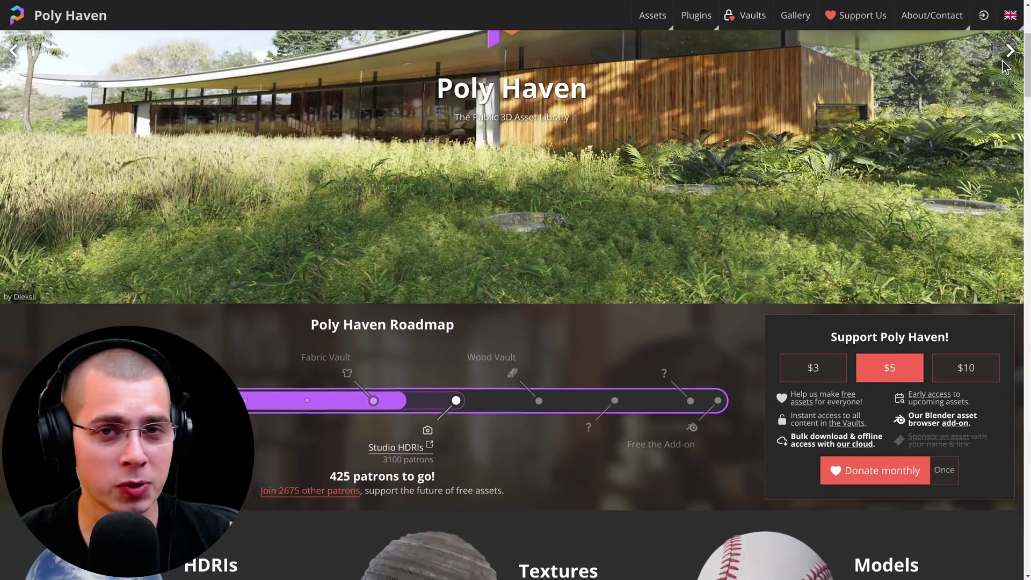
pyautogui.scroll(-2, 1005, 67)
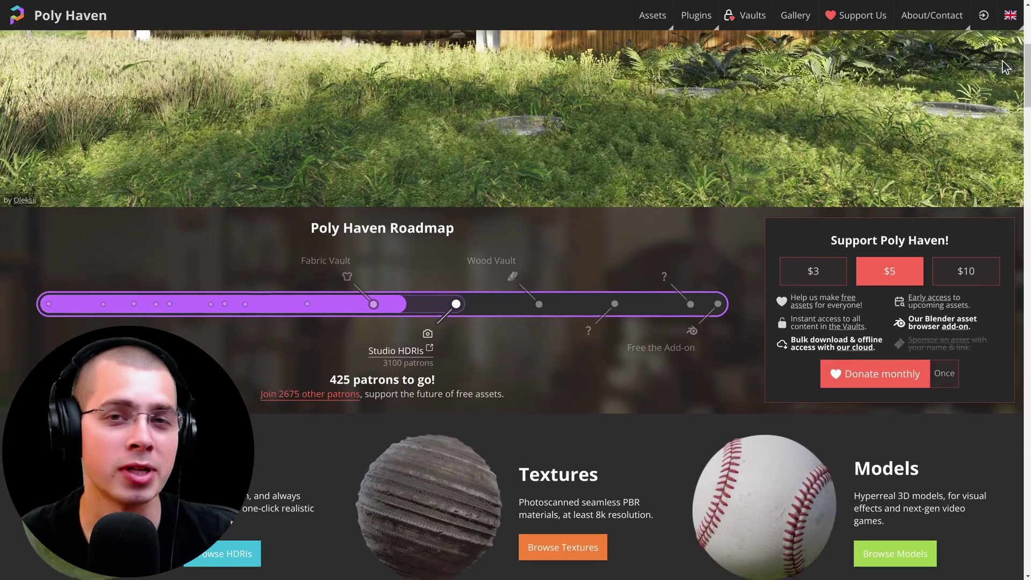
pyautogui.scroll(-2, 1005, 67)
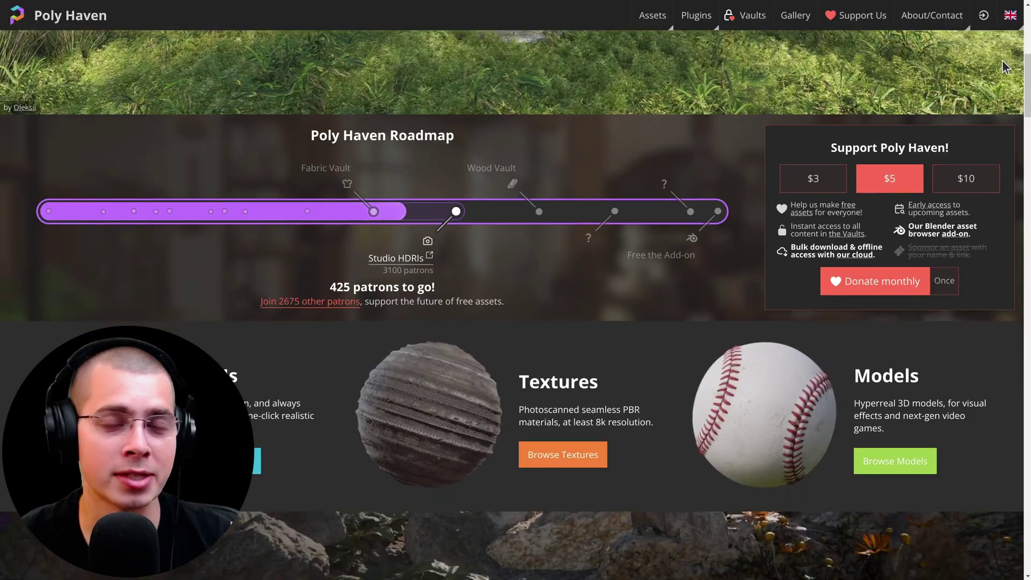
pyautogui.scroll(-2, 1005, 68)
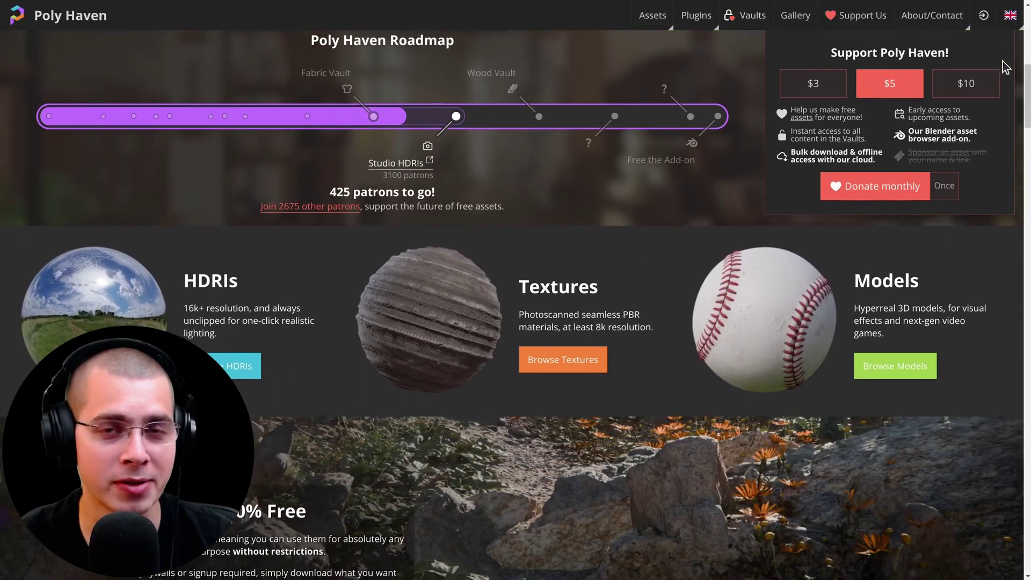
pyautogui.scroll(-2, 1005, 68)
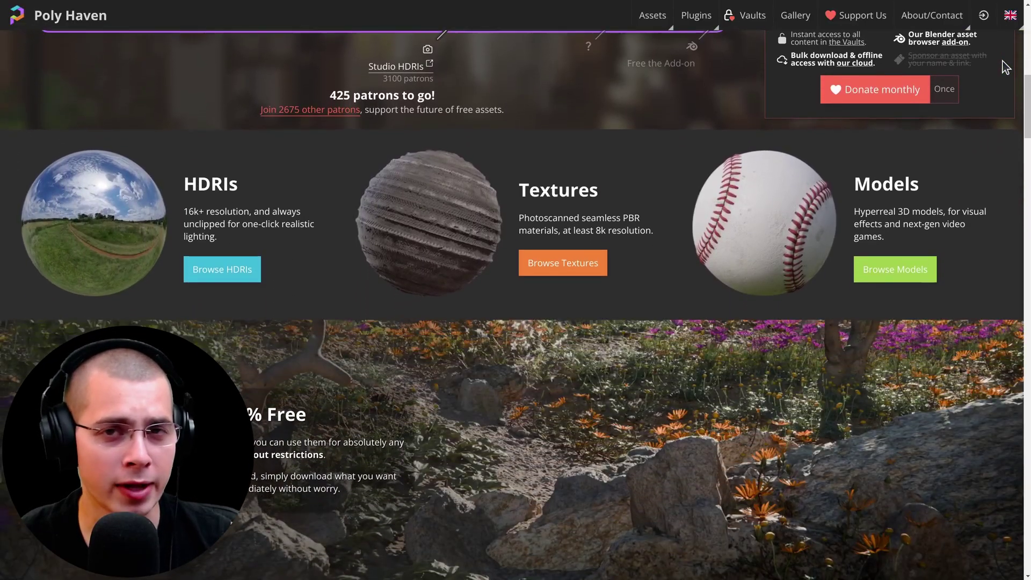
pyautogui.scroll(-1, 1005, 67)
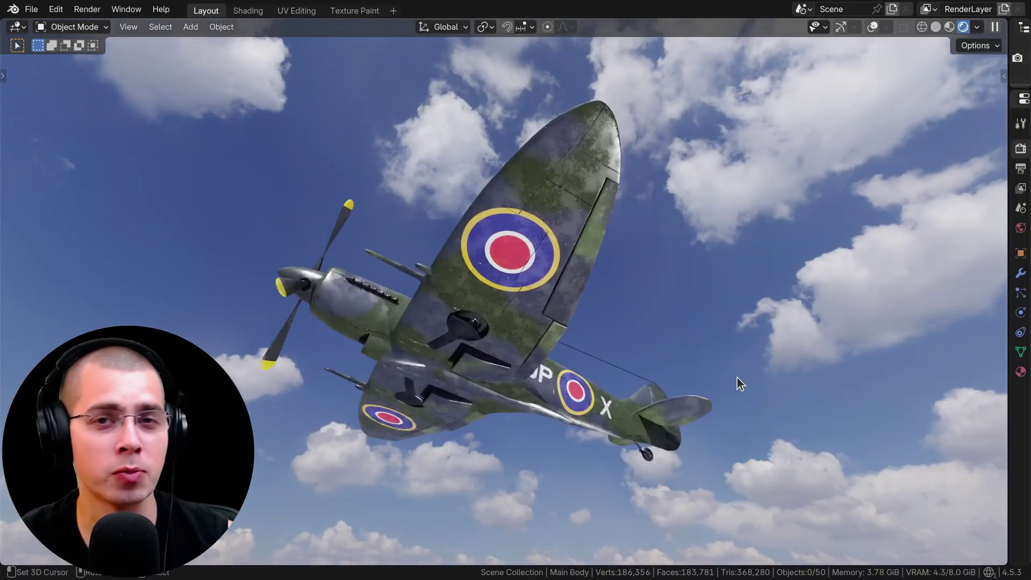
# - Make the film background transparent in the Spitfire scene's Cycles render settings
pyautogui.moveTo(737, 378); pyautogui.dragTo(198, 486, button='middle')
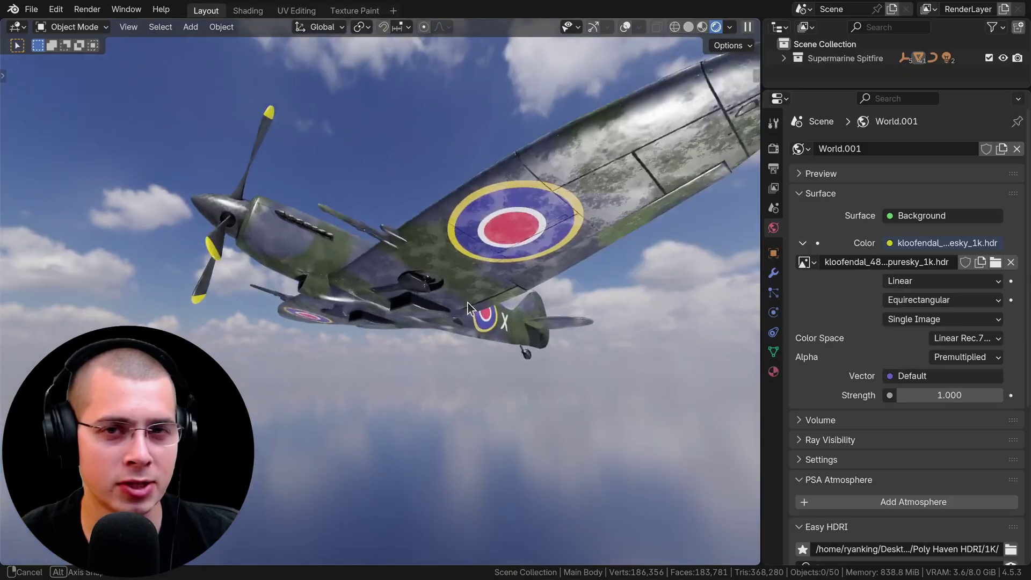
pyautogui.moveTo(467, 302); pyautogui.dragTo(316, 347, button='middle')
pyautogui.click(773, 148)
pyautogui.click(819, 449)
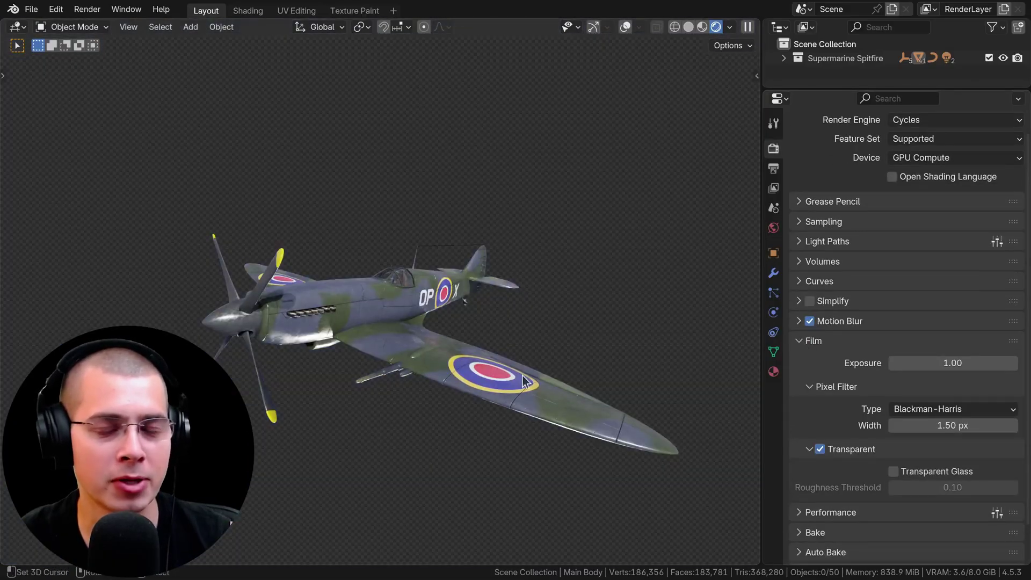
pyautogui.scroll(5, 523, 382)
pyautogui.moveTo(584, 338); pyautogui.dragTo(714, 357, button='middle')
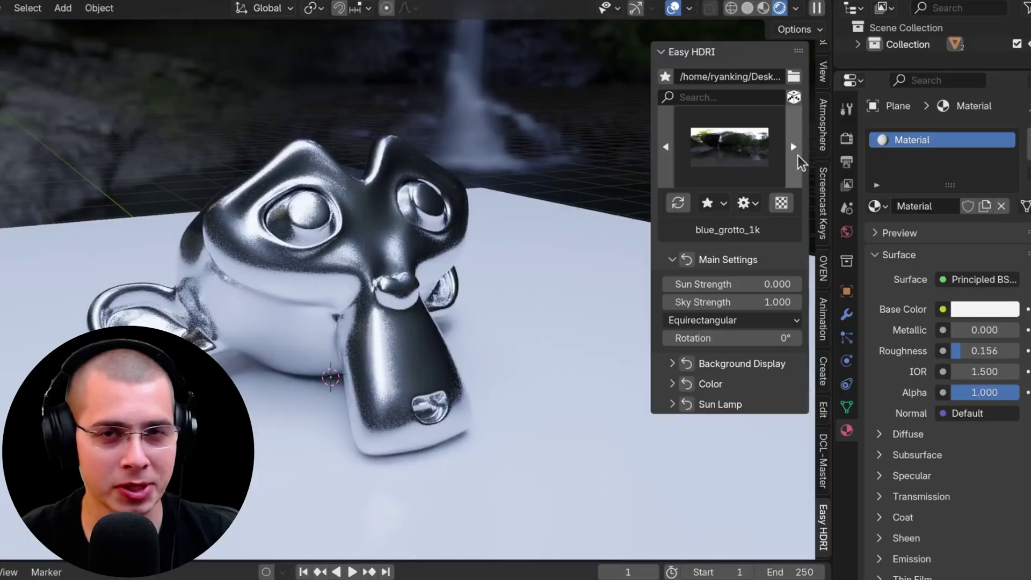
# - Preview successive HDRIs from the Easy HDRI library on the monkey head scene, including cave_wall_1k, blue_grotto_1k and autumn_field_1k
pyautogui.click(798, 155)
pyautogui.click(797, 155)
pyautogui.click(797, 155)
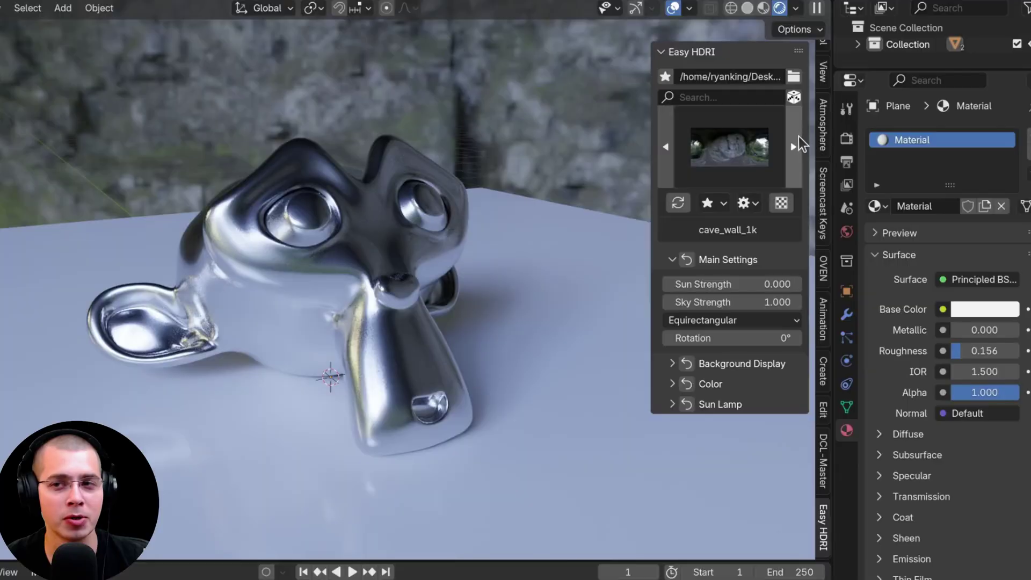
pyautogui.click(798, 136)
pyautogui.click(798, 156)
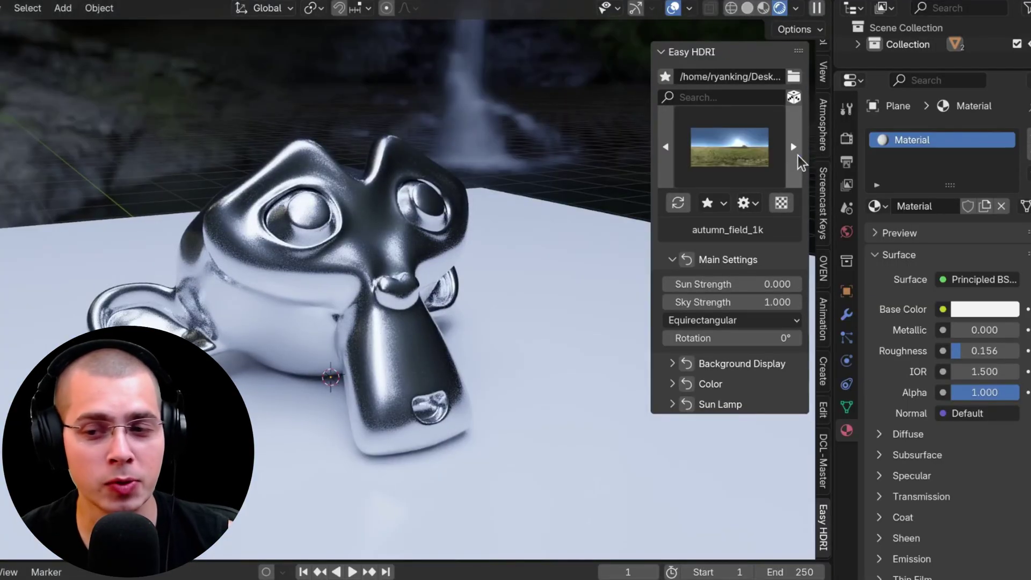
pyautogui.click(798, 155)
pyautogui.click(797, 156)
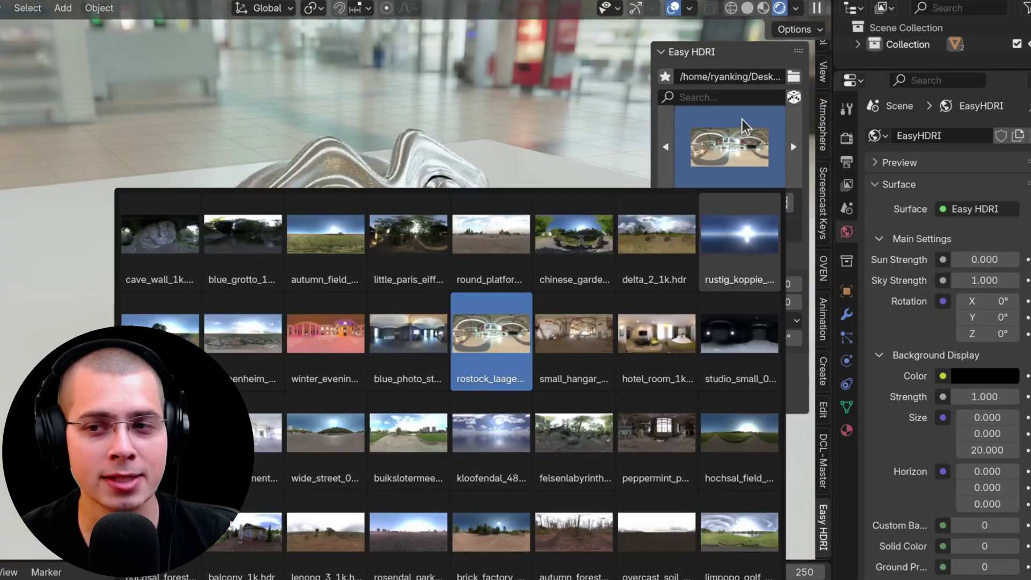
# - Look through the HDRI thumbnails and advance the Easy HDRI preview past blue_grotto_1k and little_paris_eiffel_tower_1k
pyautogui.scroll(-4, 467, 396)
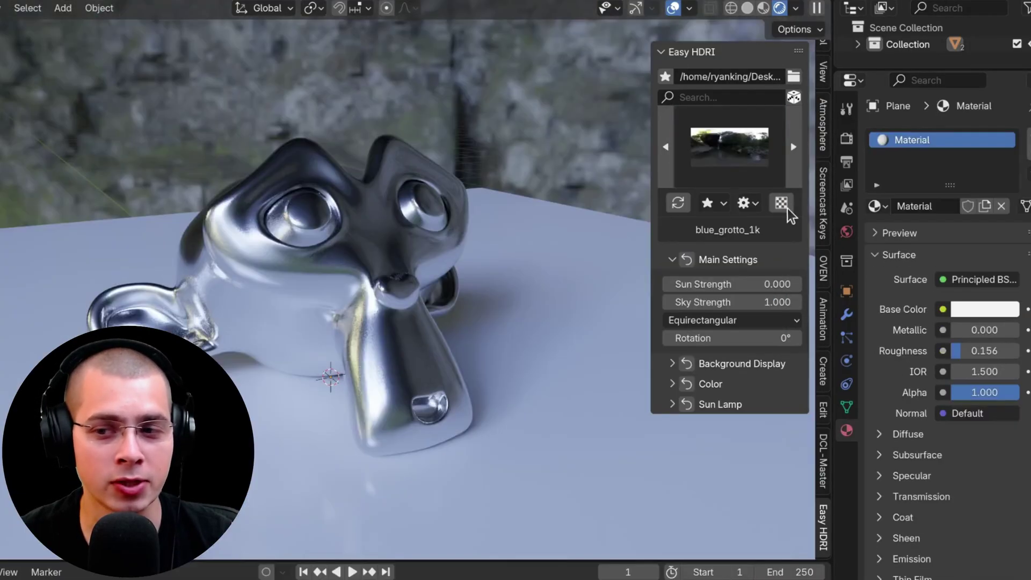
pyautogui.click(798, 155)
pyautogui.click(798, 156)
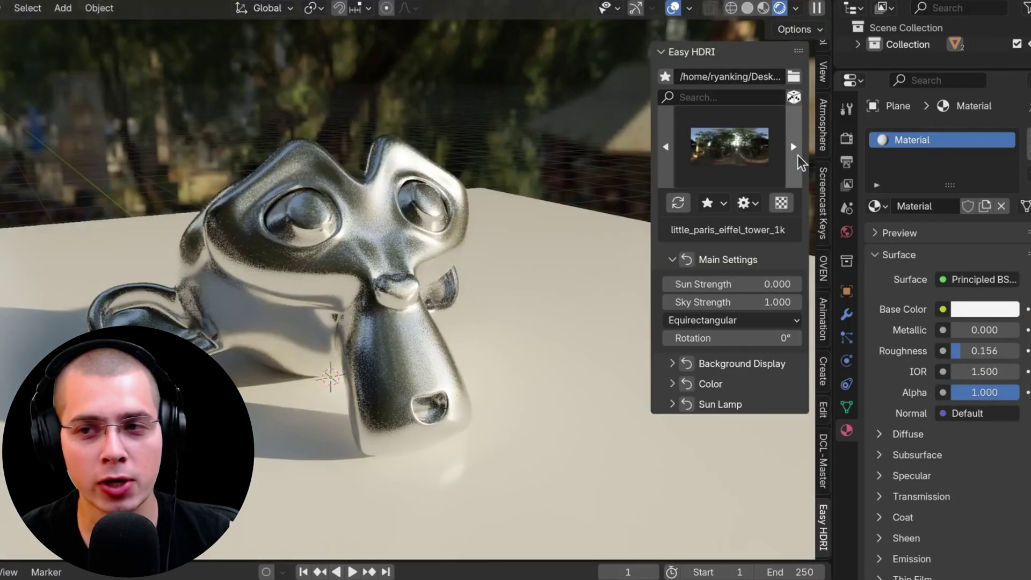
pyautogui.click(794, 147)
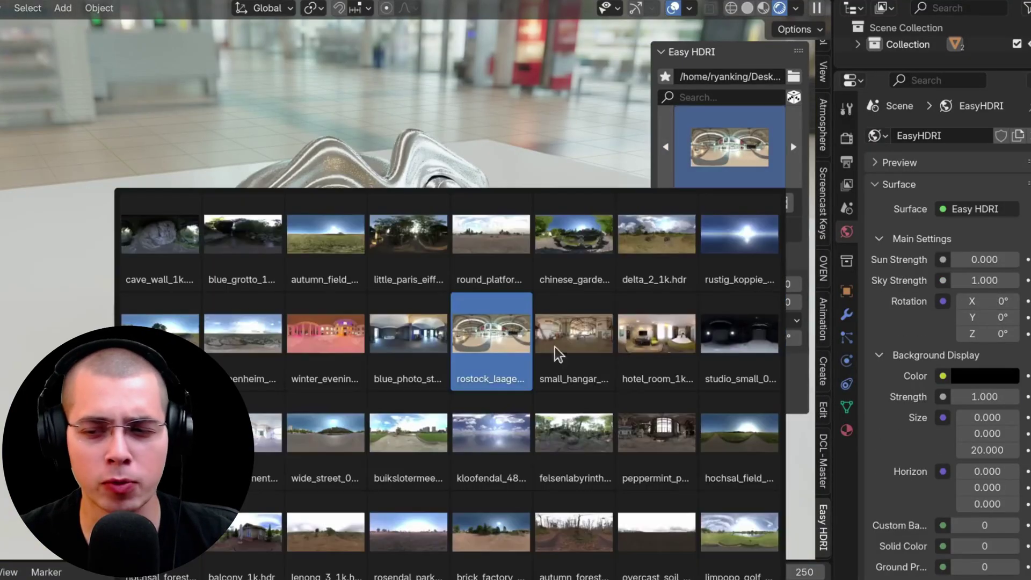
# - Browse the rest of the HDRI thumbnail gallery and advance the preview past chinese_garden_1k
pyautogui.scroll(-1, 491, 510)
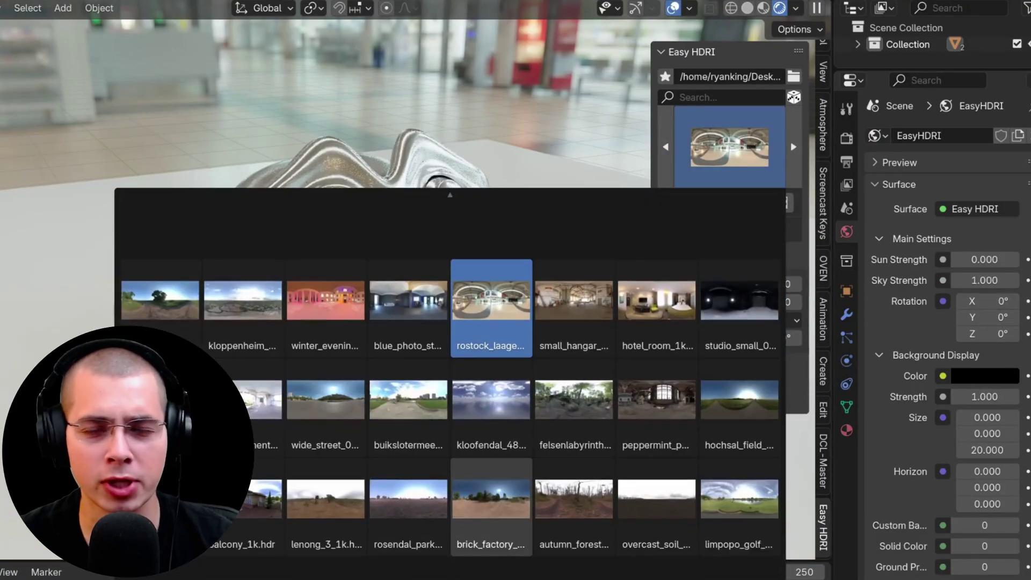
pyautogui.scroll(-2, 491, 510)
pyautogui.scroll(2, 457, 208)
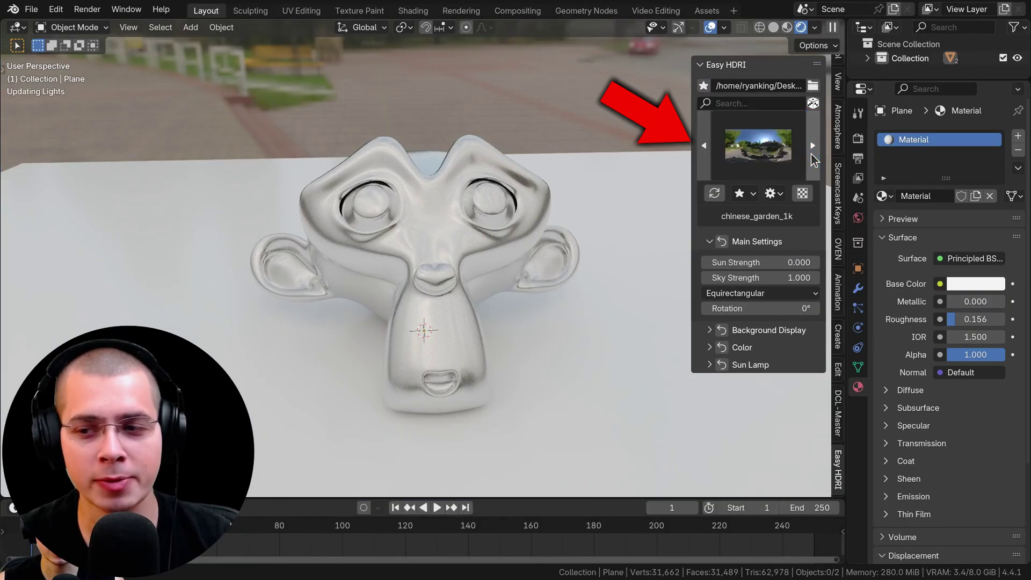
pyautogui.click(812, 153)
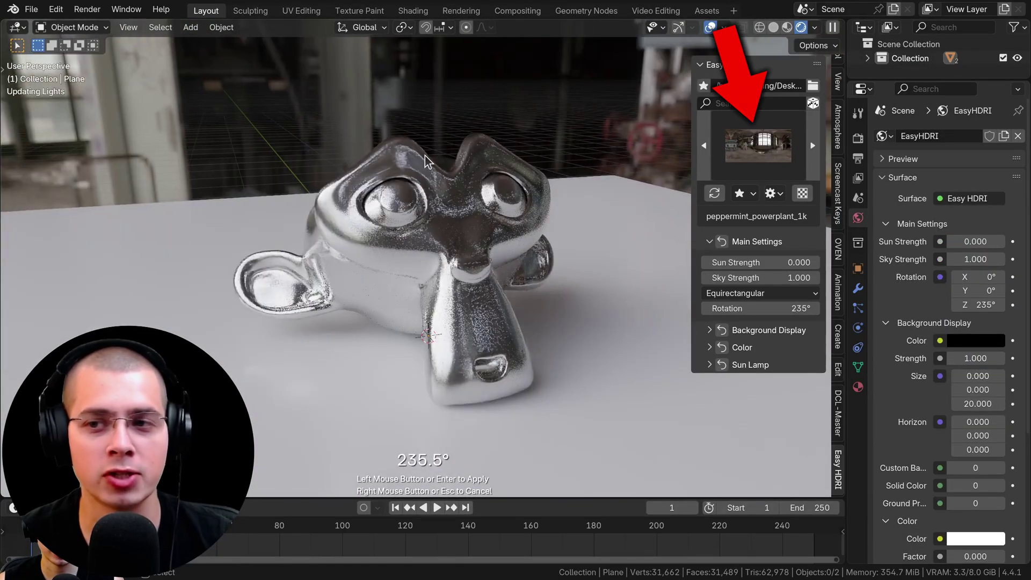
# - Rotate the HDRI environment to about 235° and switch it to studio_small_04_1k
pyautogui.click(424, 161)
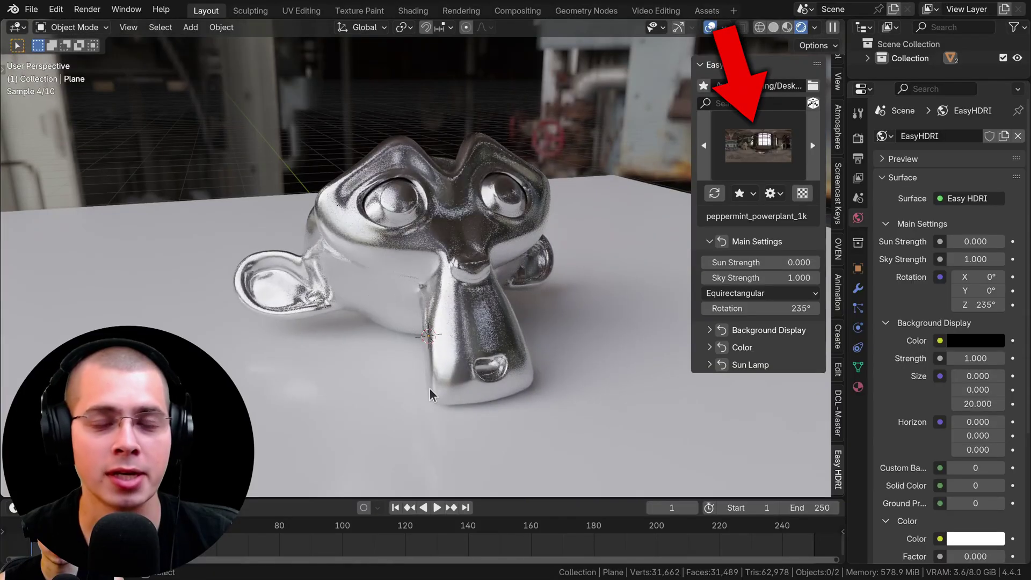
pyautogui.click(757, 144)
pyautogui.click(766, 311)
pyautogui.moveTo(451, 199); pyautogui.dragTo(227, 189, button='middle')
pyautogui.scroll(-8, 283, 184)
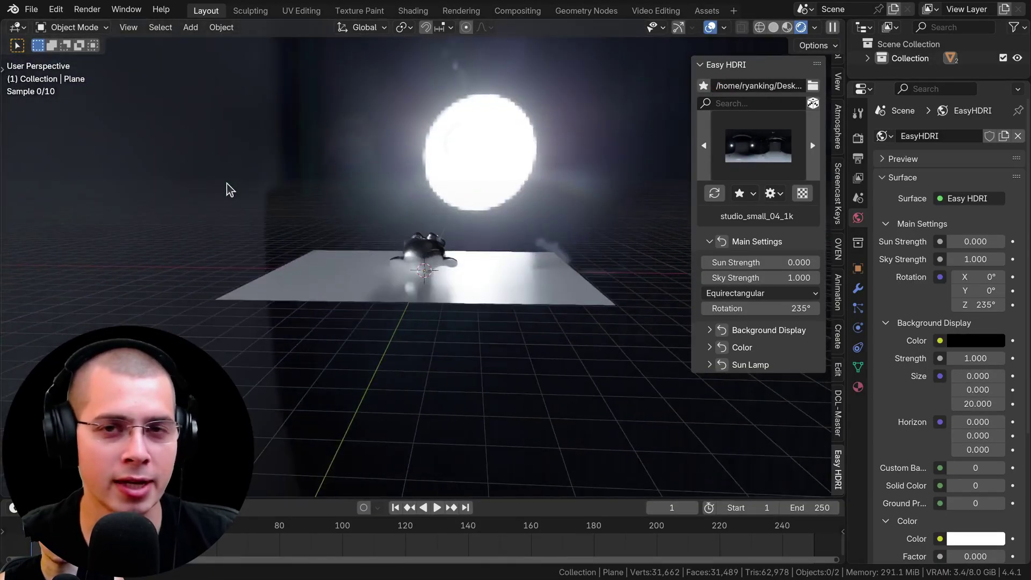
pyautogui.moveTo(366, 156); pyautogui.dragTo(653, 232, button='middle')
pyautogui.scroll(5, 546, 240)
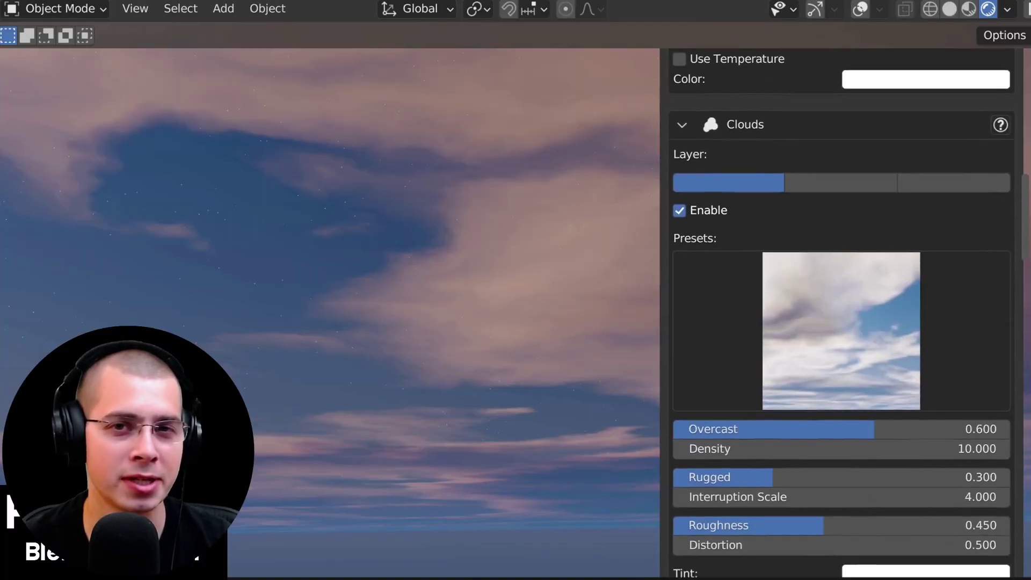
# - Review the atmosphere's Clouds and Planets settings and choose the cloud preset with large white clouds over blue sky
pyautogui.scroll(-15, 841, 241)
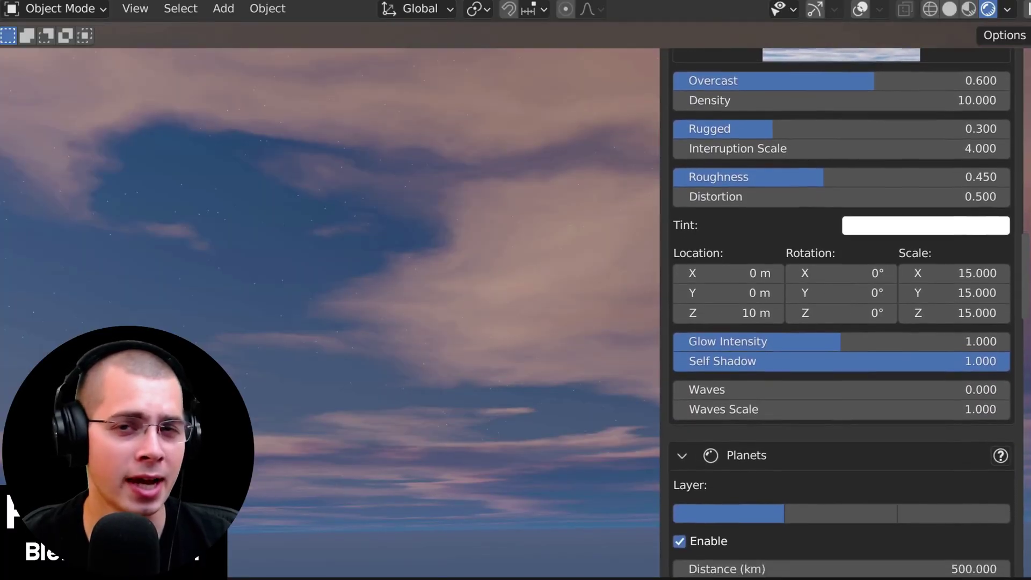
pyautogui.scroll(-10, 841, 241)
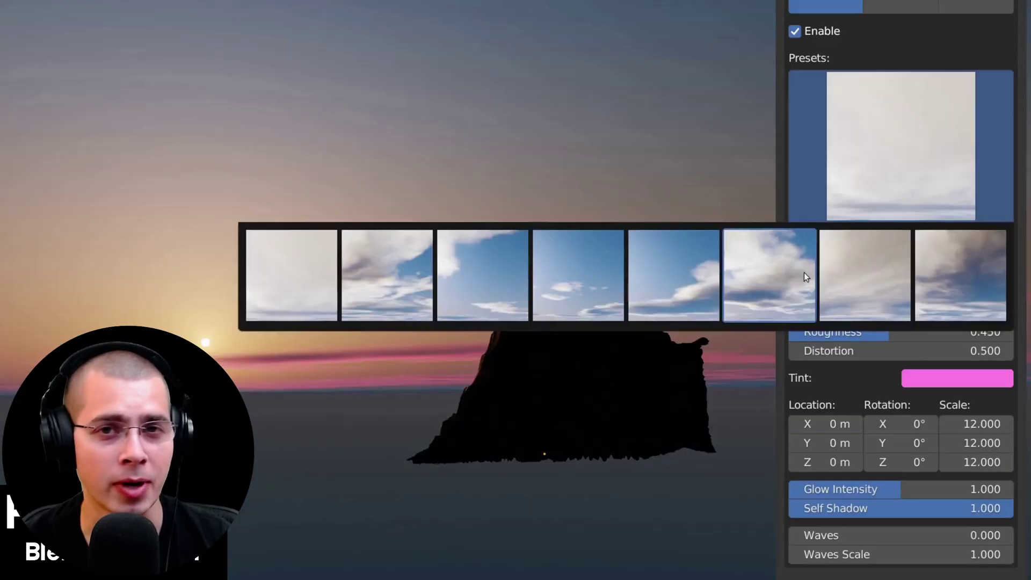
pyautogui.click(804, 272)
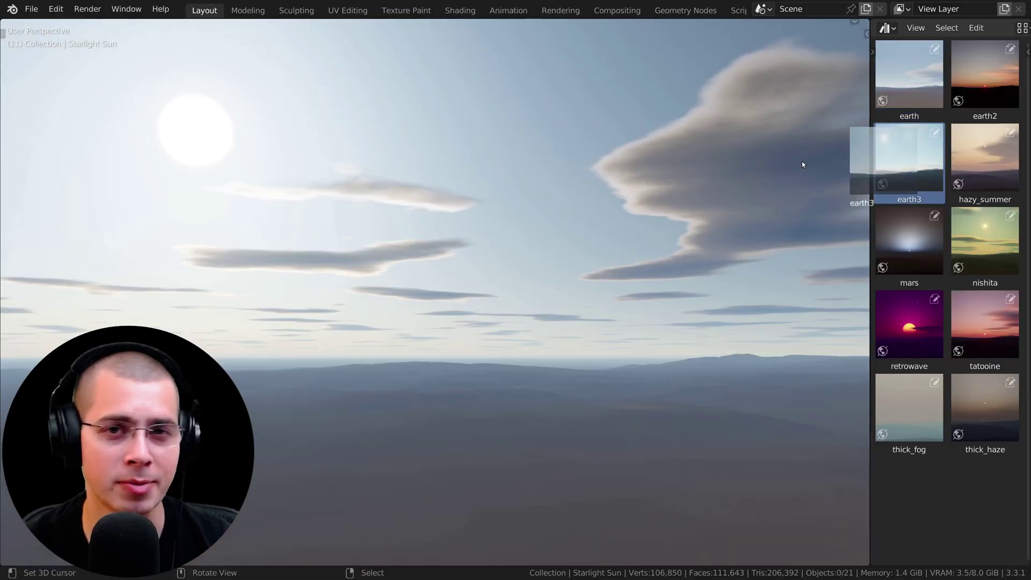
# - Apply the earth3, earth2 and hazy_summer world presets to the scene one after another
pyautogui.moveTo(801, 161); pyautogui.dragTo(403, 204)
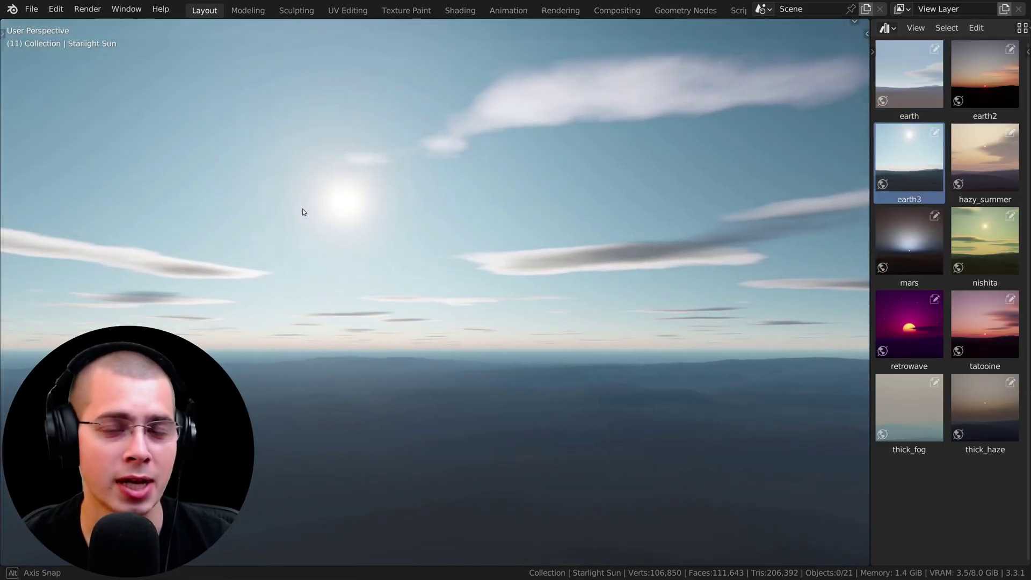
pyautogui.moveTo(985, 76); pyautogui.dragTo(421, 338)
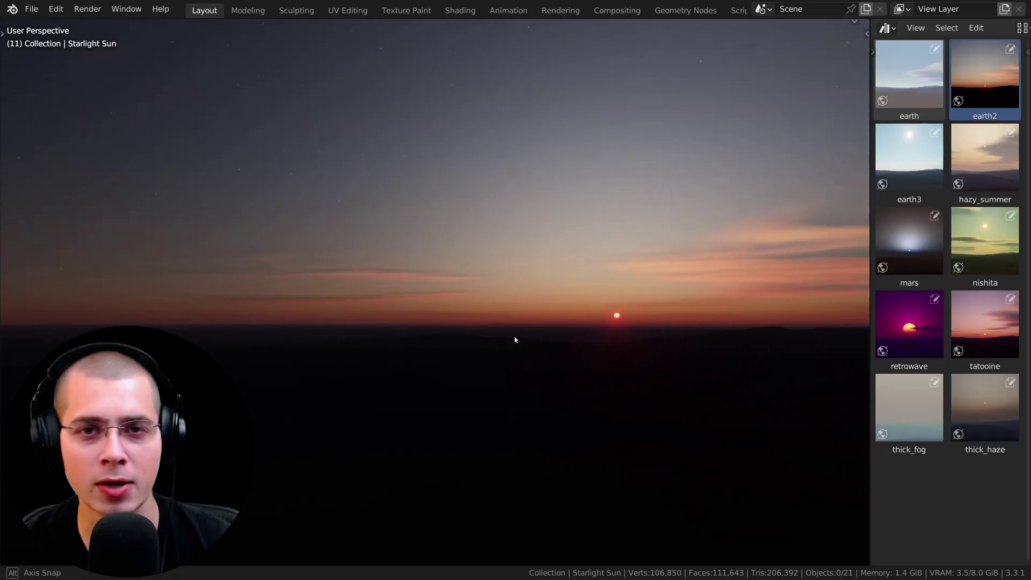
pyautogui.moveTo(514, 339); pyautogui.dragTo(522, 342, button='middle')
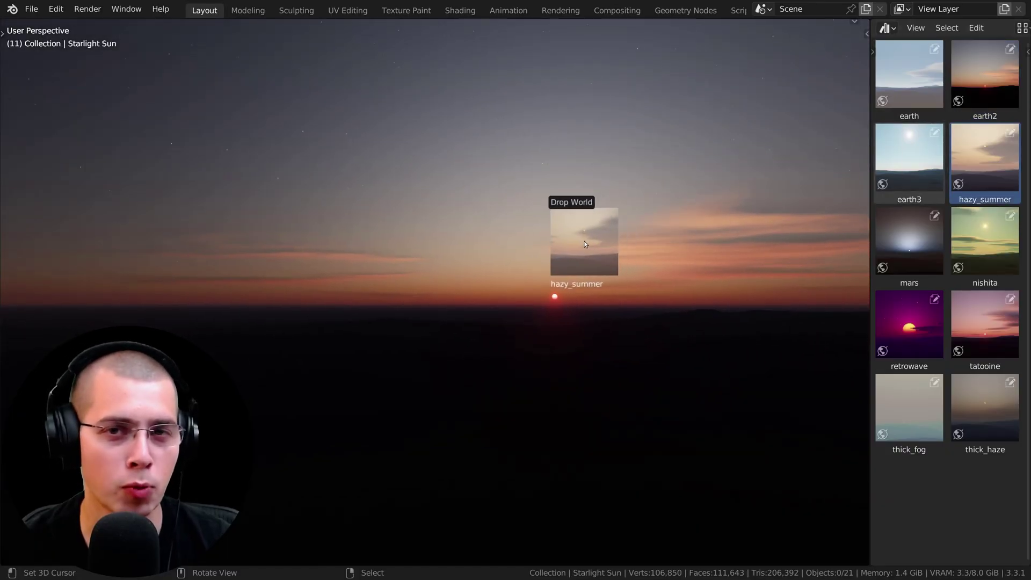
pyautogui.moveTo(585, 244); pyautogui.dragTo(567, 250)
pyautogui.moveTo(567, 251); pyautogui.dragTo(577, 231, button='middle')
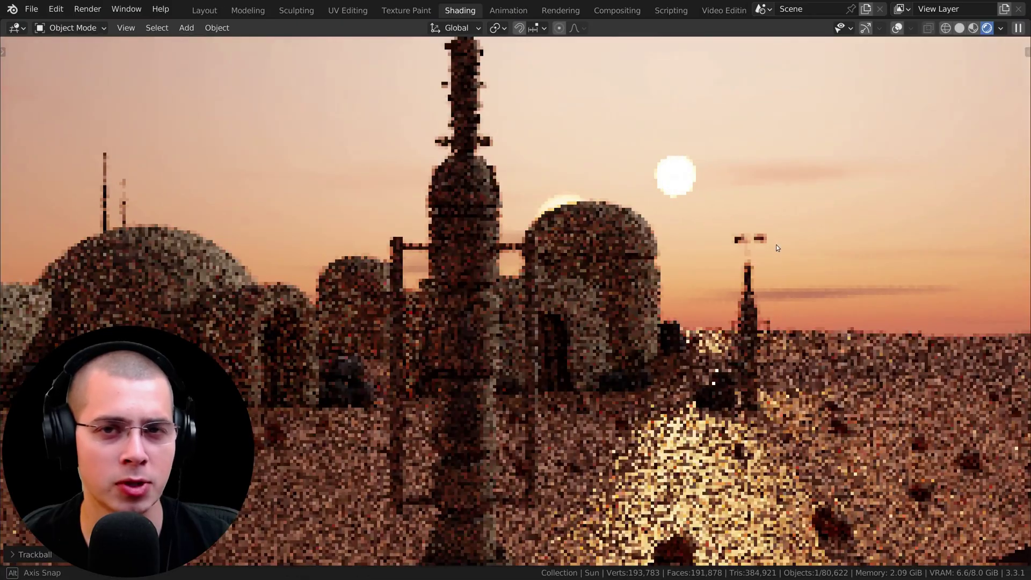
pyautogui.moveTo(775, 244); pyautogui.dragTo(796, 250, button='middle')
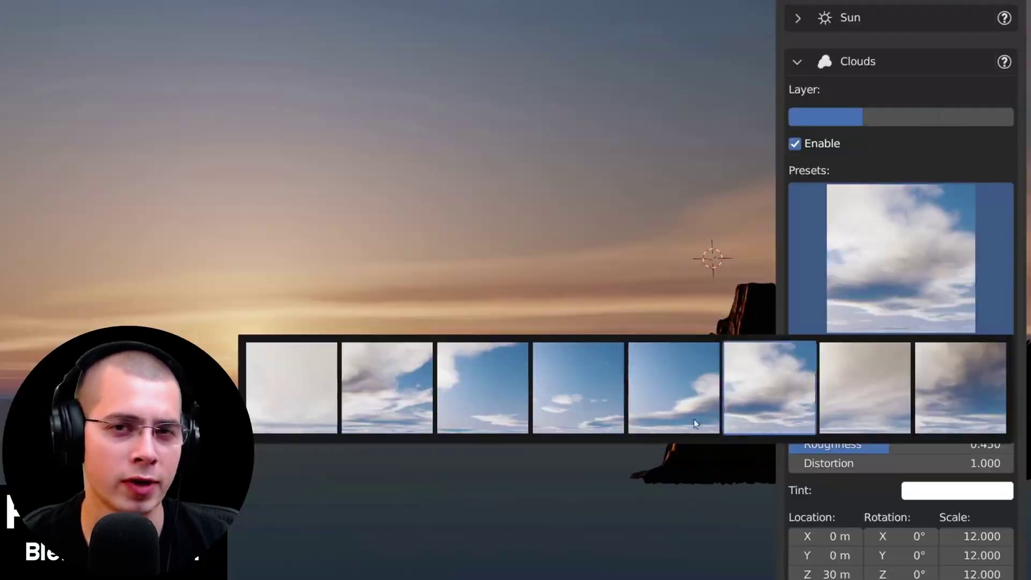
# - Try the cloud preset with small scattered clouds, and switch to the one with large billowing white clouds
pyautogui.click(578, 370)
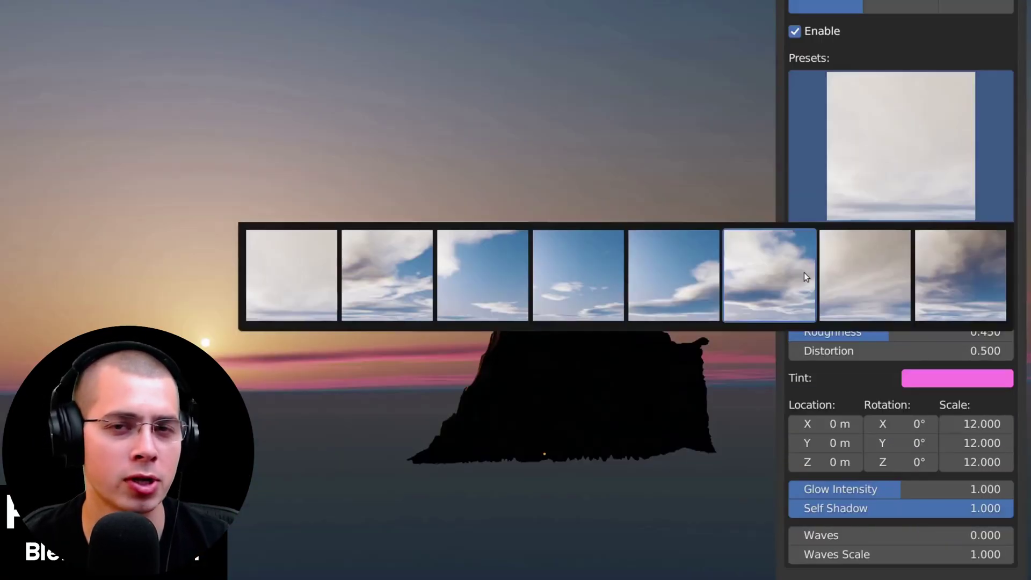
pyautogui.click(803, 272)
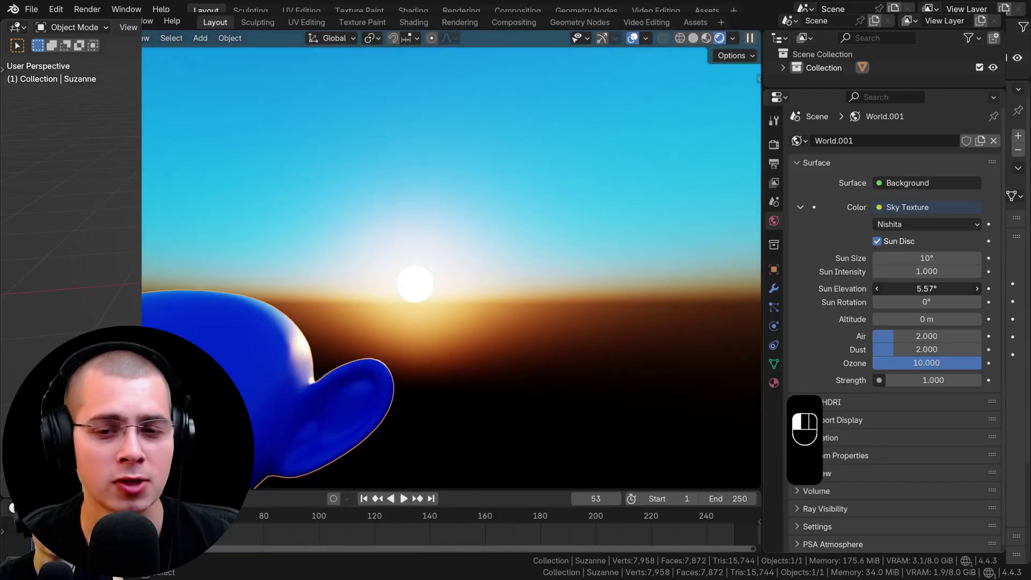
# - Lower the sun elevation of the World's Nishita sky texture
pyautogui.moveTo(926, 289)
pyautogui.mouseDown()
pyautogui.moveTo(966, 288)
pyautogui.moveTo(908, 288)
pyautogui.mouseUp()
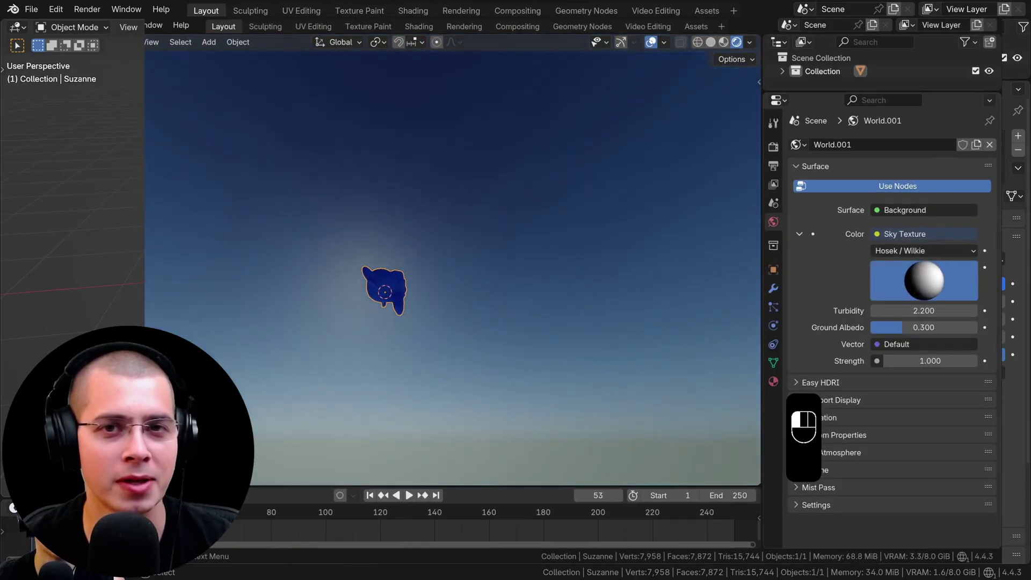
# - Adjust the sun direction of the World's Hosek / Wilkie sky texture
pyautogui.moveTo(965, 281); pyautogui.dragTo(965, 280)
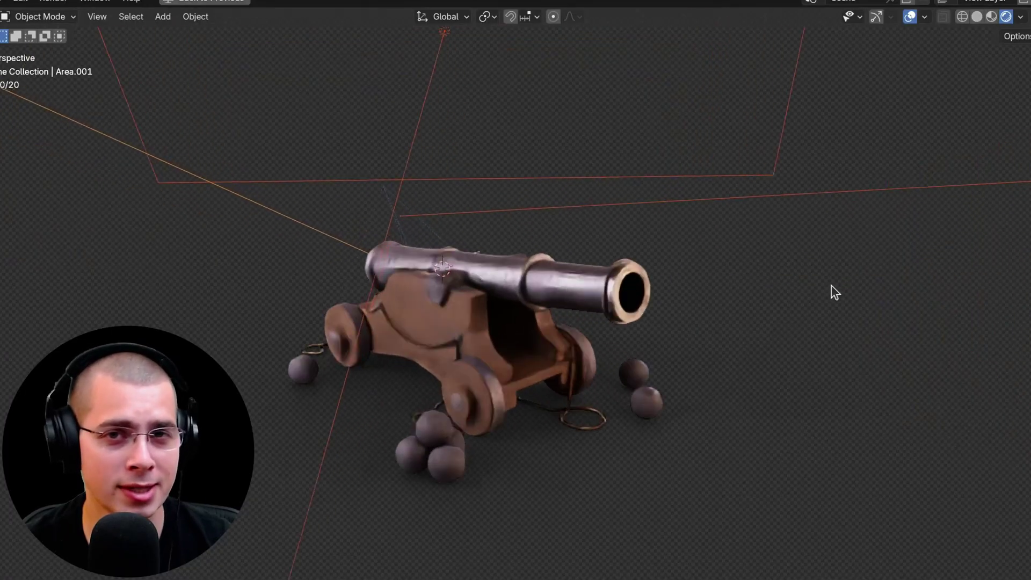
pyautogui.moveTo(832, 292); pyautogui.dragTo(937, 267, button='middle')
pyautogui.moveTo(723, 327); pyautogui.dragTo(878, 325, button='middle')
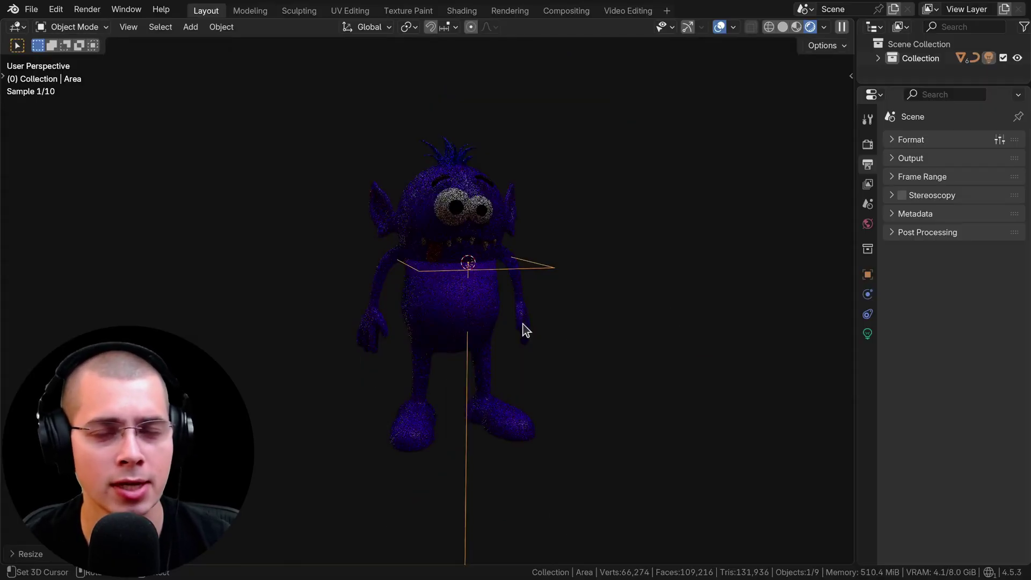
# - Rotate the area light to face the purple character and open its light settings
pyautogui.press('r')
pyautogui.press('Escape')
pyautogui.press('r')
pyautogui.press('Return')
pyautogui.click(867, 333)
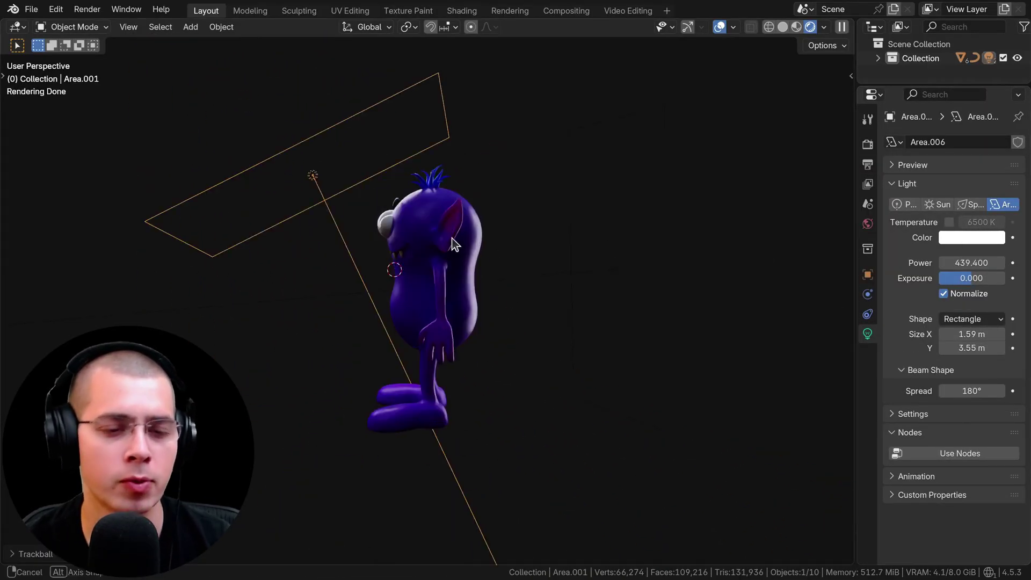
# - Freely rotate the second area light toward the purple character and raise its power to 1000
pyautogui.press('r')
pyautogui.press('r')
pyautogui.click(470, 212)
pyautogui.moveTo(971, 263); pyautogui.dragTo(977, 263)
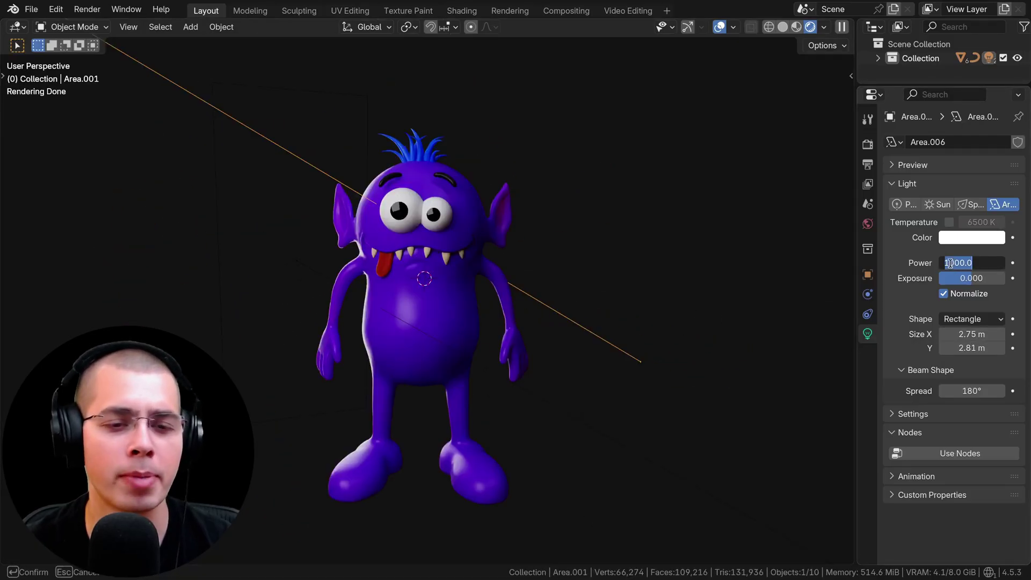
# - Set the second area light's power to 2000 and place a duplicate of it on the opposite side of the character
pyautogui.press('Return')
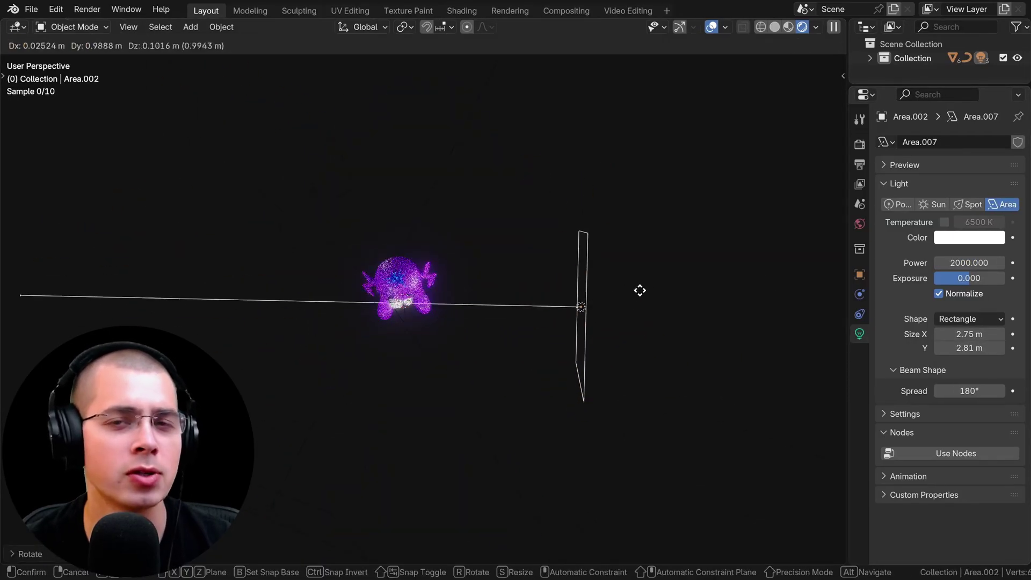
pyautogui.click(543, 250)
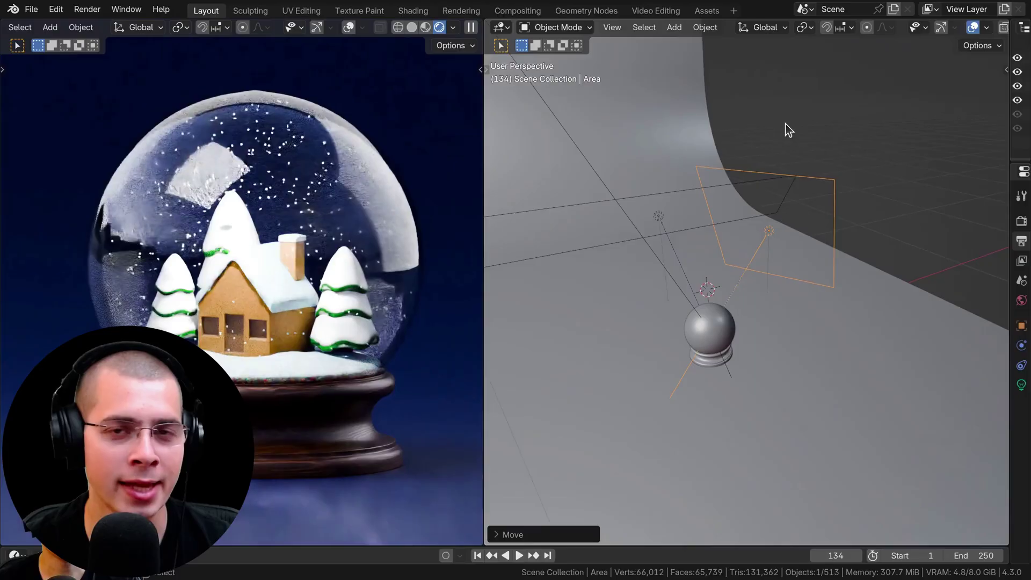
# - Reposition the selected area light around the snow globe to shift its reflection on the glass
pyautogui.moveTo(806, 234); pyautogui.dragTo(811, 224, button='middle')
pyautogui.press('g')
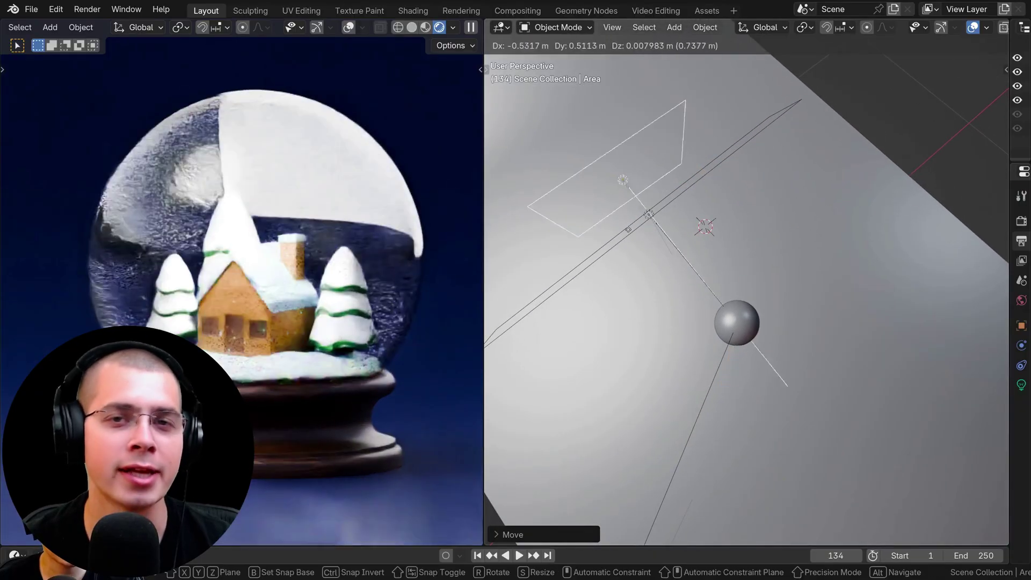
pyautogui.keyDown('alt'); pyautogui.moveTo(754, 208); pyautogui.dragTo(760, 160, button='middle'); pyautogui.keyUp('alt')
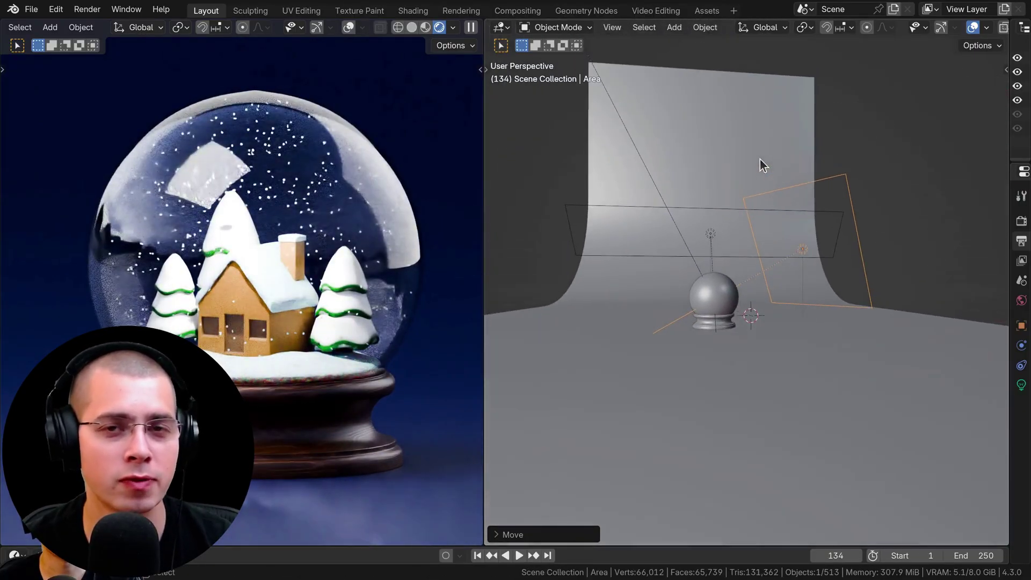
pyautogui.click(831, 182)
pyautogui.moveTo(831, 181); pyautogui.dragTo(761, 297, button='middle')
pyautogui.press('g')
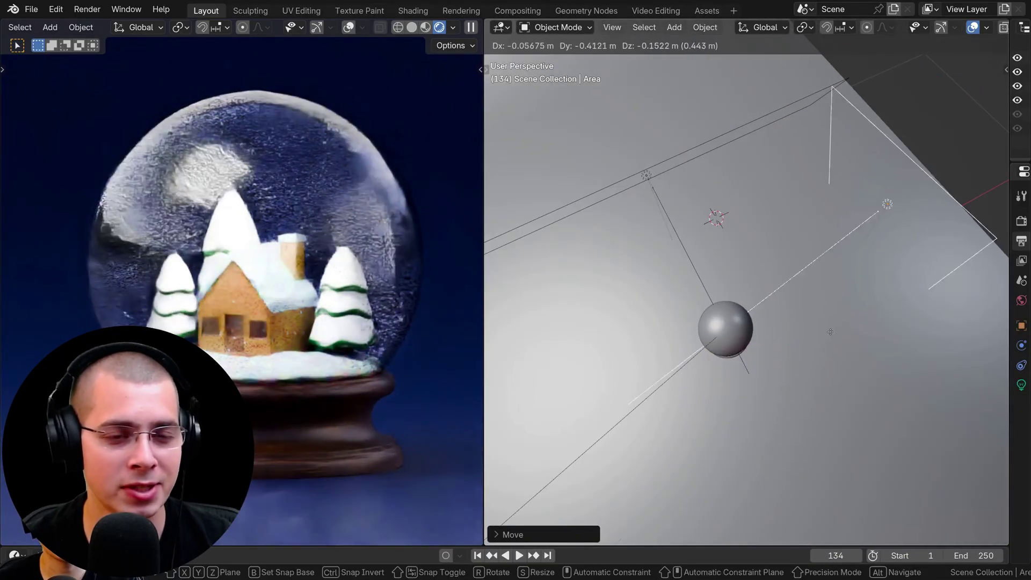
pyautogui.keyDown('alt'); pyautogui.moveTo(825, 337); pyautogui.dragTo(718, 178, button='middle'); pyautogui.keyUp('alt')
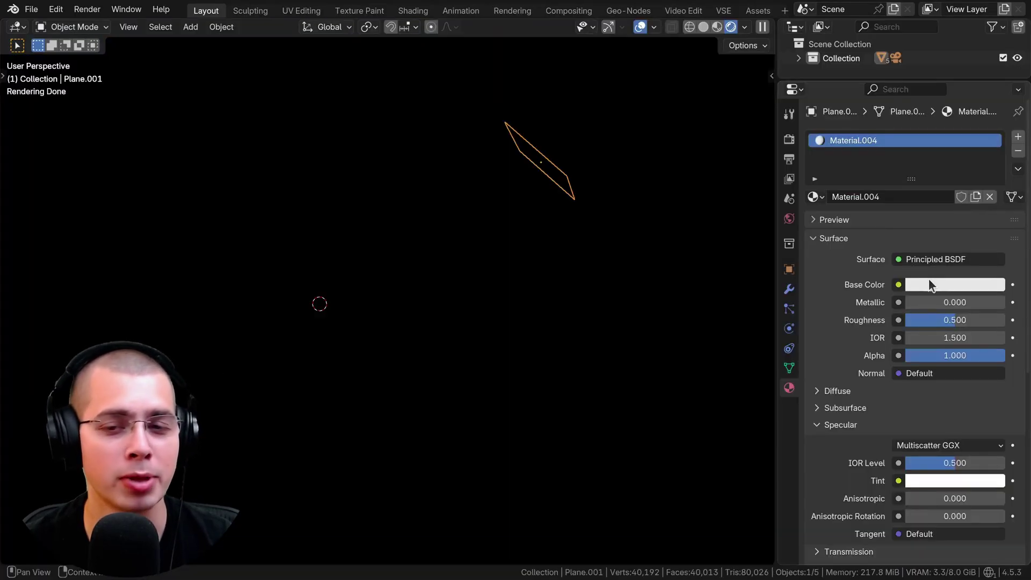
# - Change the plane's surface shader to Emission and move the plane beside the sphere, monkey and cube
pyautogui.click(928, 259)
pyautogui.click(928, 265)
pyautogui.press('s')
pyautogui.press('Escape')
pyautogui.press('g')
pyautogui.click(637, 267)
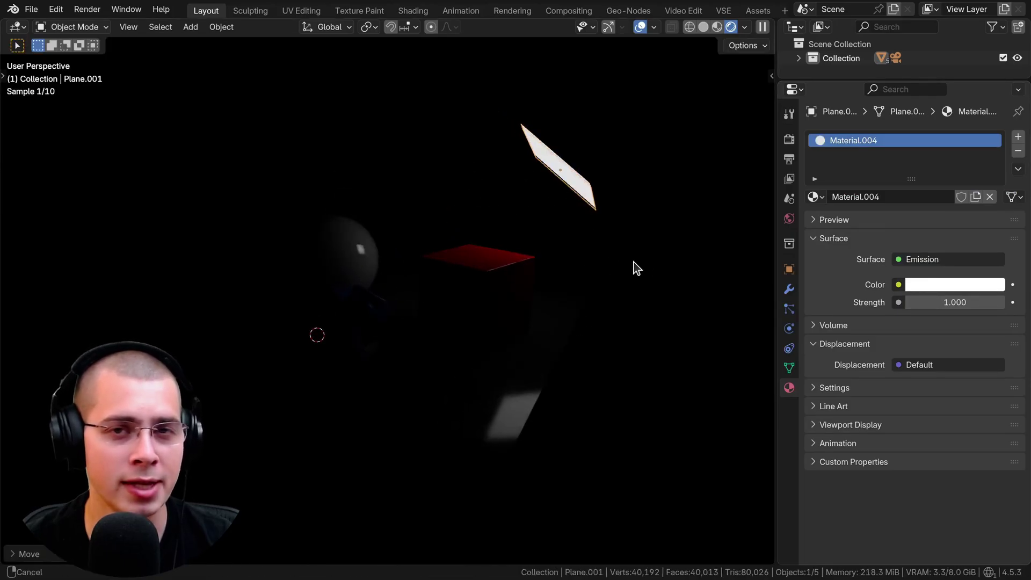
# - Raise the plane's emission strength to 492.4, and enlarge and reposition the plane to light the objects
pyautogui.moveTo(919, 304); pyautogui.dragTo(1020, 304)
pyautogui.press('s')
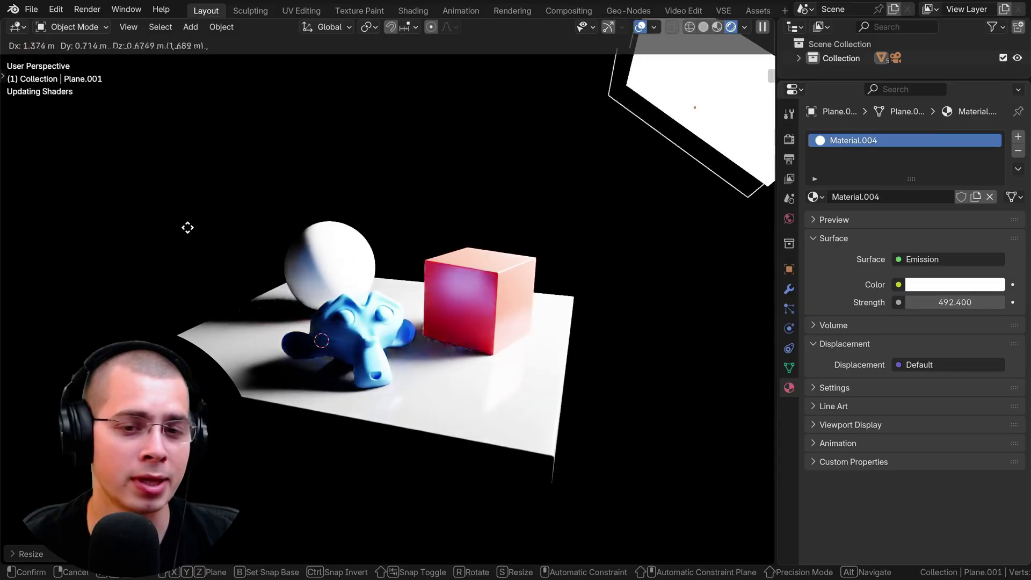
pyautogui.click(817, 344)
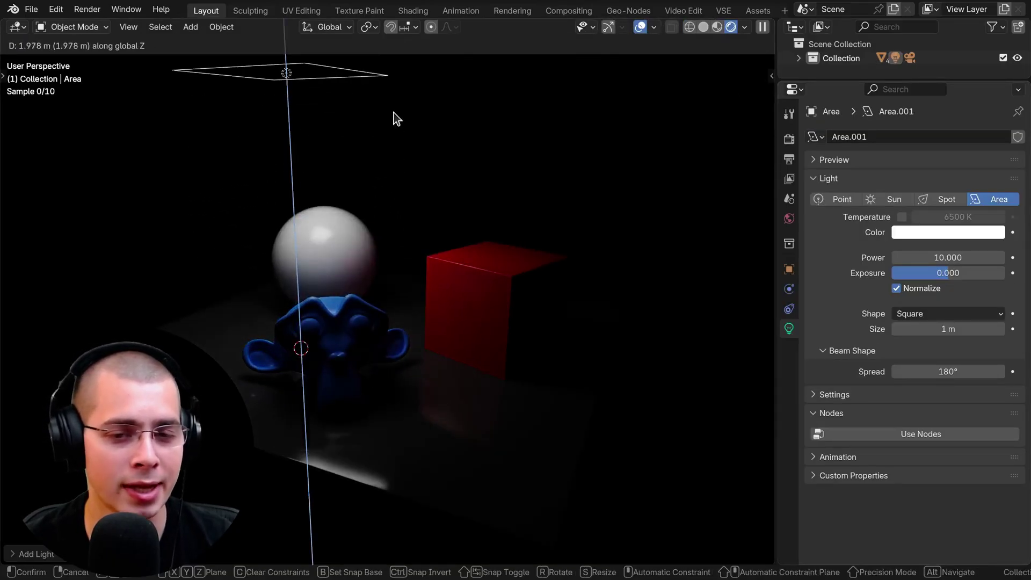
# - Raise the new area light along the Z axis and position it above the objects
pyautogui.press('z')
pyautogui.press('z')
pyautogui.click(49, 251)
pyautogui.press('g')
pyautogui.click(442, 280)
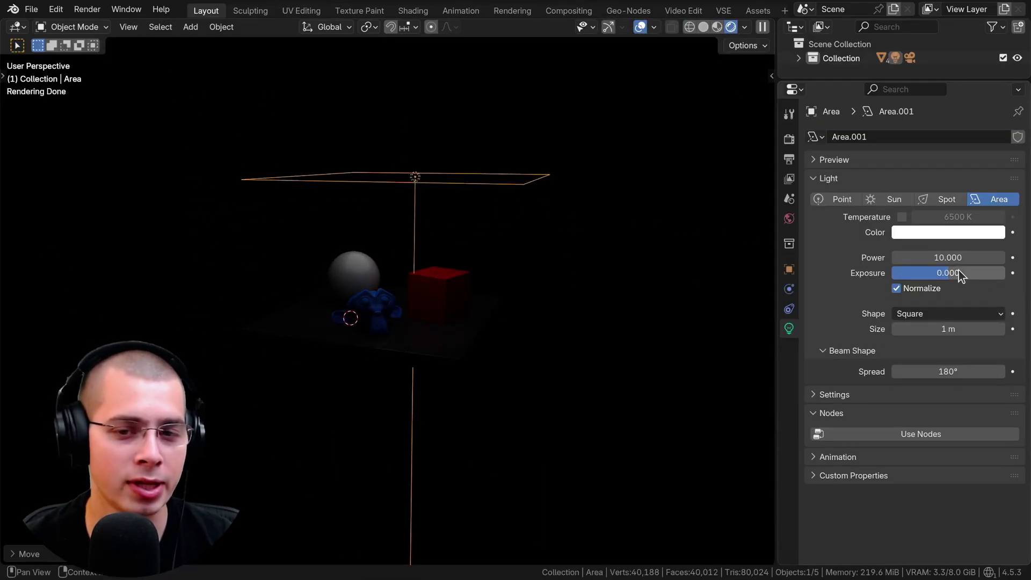
# - Set the area light's power to 85.1 and rotate the light above the objects
pyautogui.moveTo(947, 257); pyautogui.dragTo(966, 258)
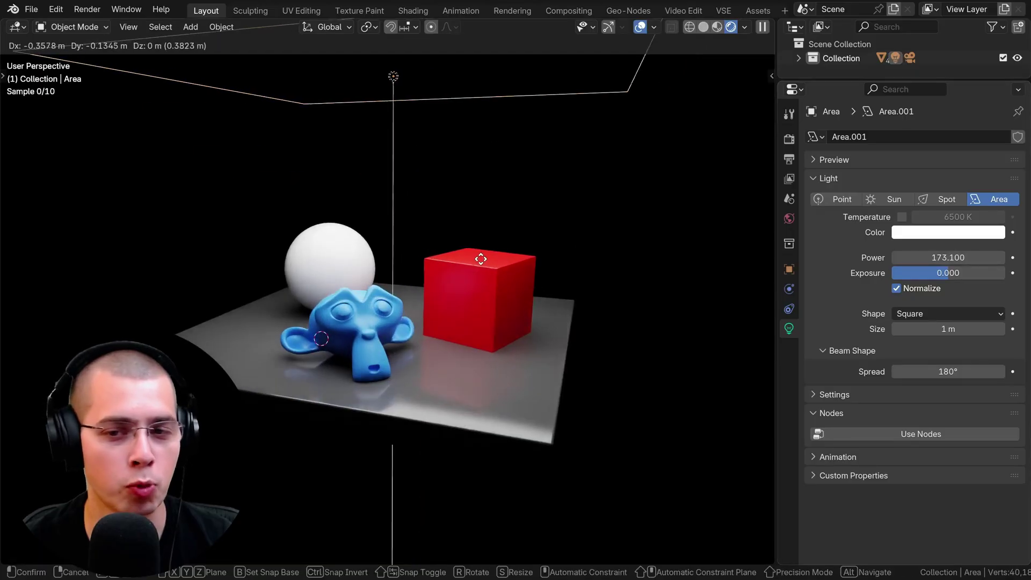
pyautogui.moveTo(948, 257); pyautogui.dragTo(950, 257)
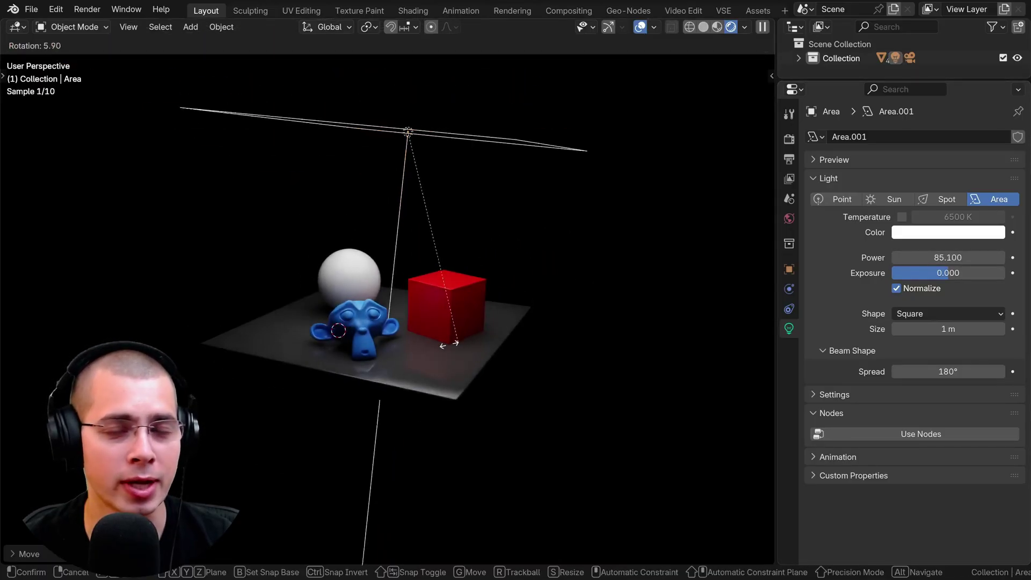
pyautogui.click(450, 376)
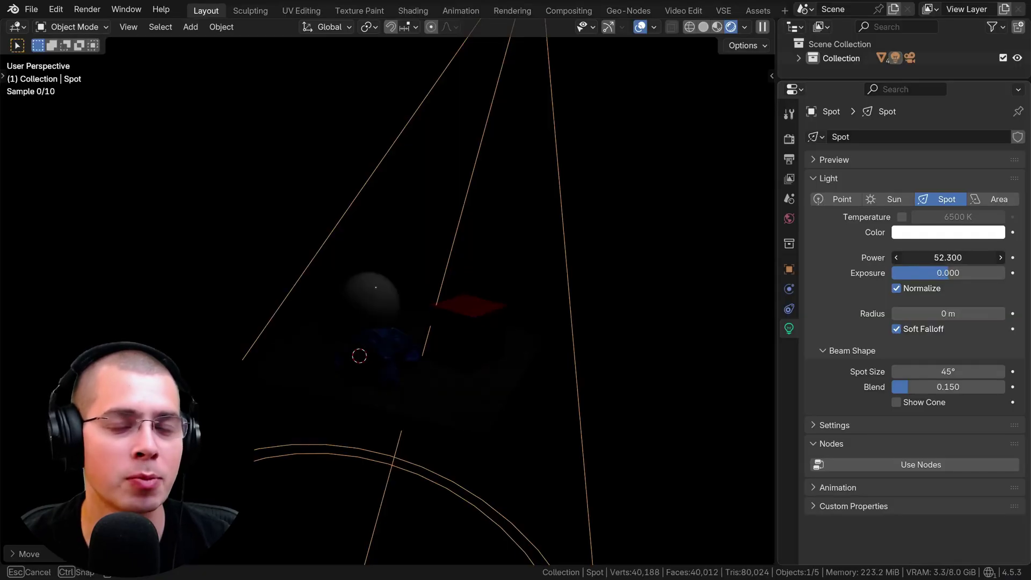
# - Set the spot light to power 1002.4 and spot size 27.4°, and reposition it to aim its cone at the objects
pyautogui.press('r')
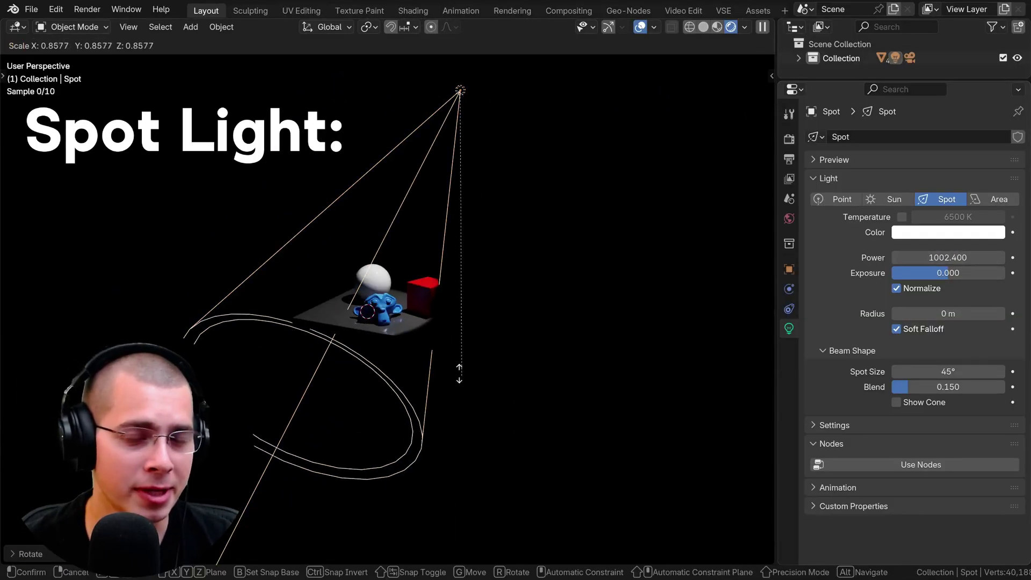
pyautogui.press('g')
pyautogui.click(487, 345)
pyautogui.press('g')
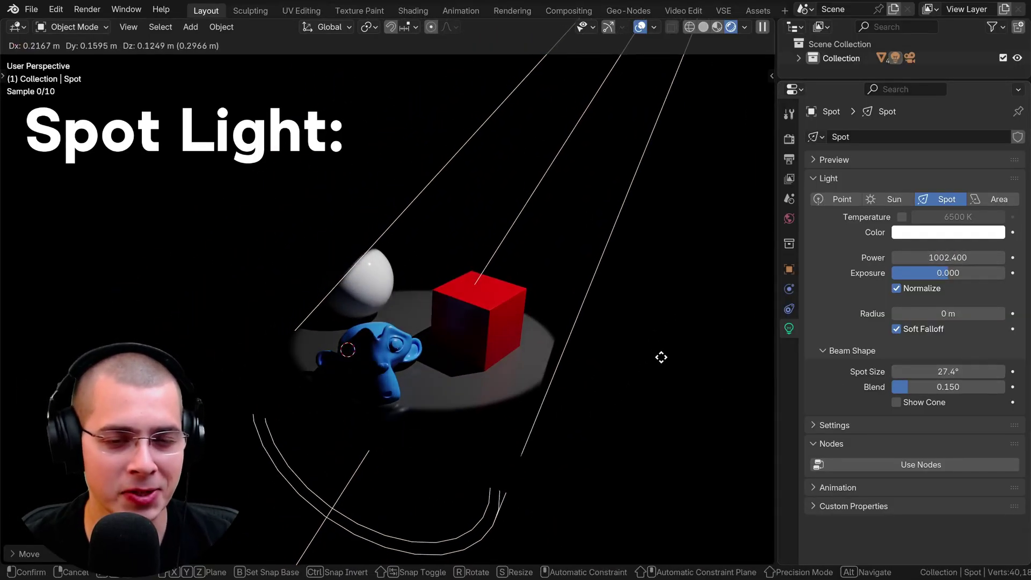
pyautogui.press('z')
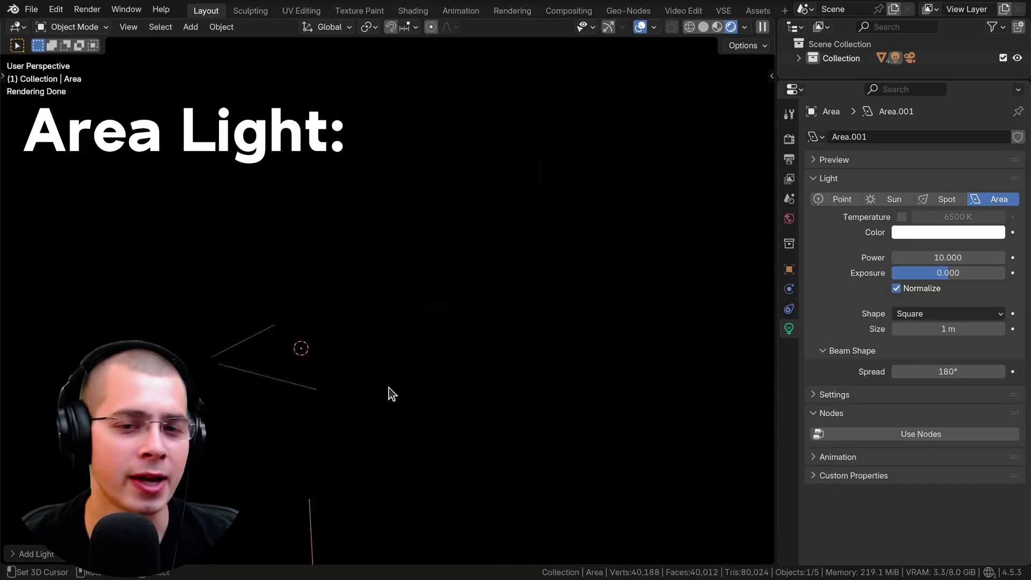
# - Raise the new area light above the objects along Z, scale it up and set its power to 85.1
pyautogui.press('g')
pyautogui.press('z')
pyautogui.click(424, 239)
pyautogui.press('s')
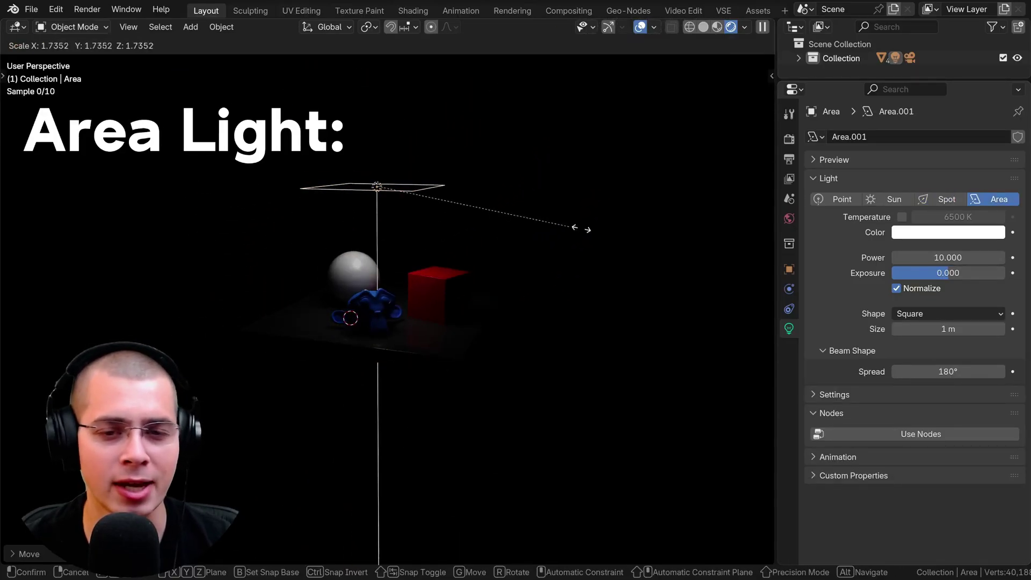
pyautogui.click(281, 292)
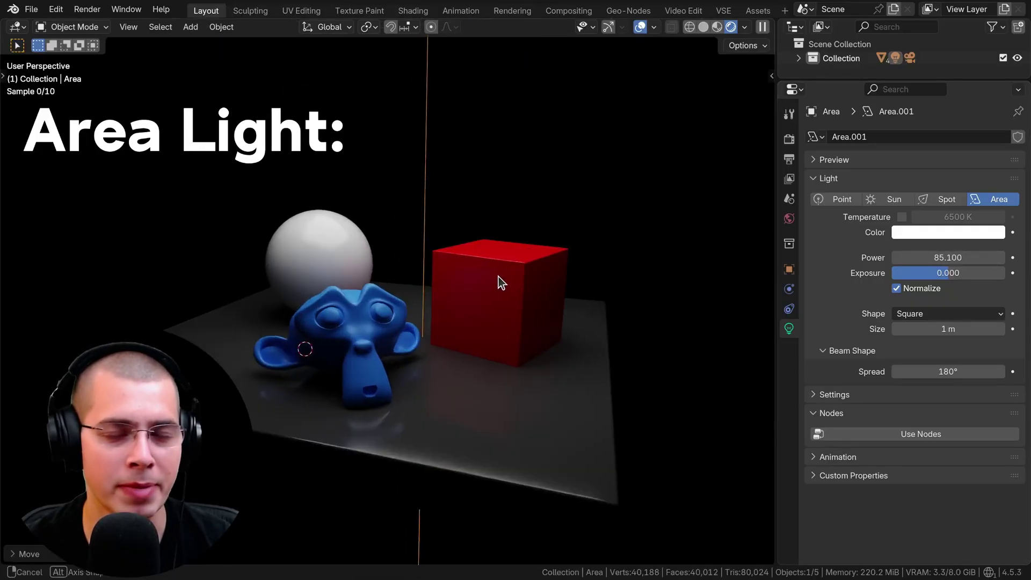
pyautogui.press('g')
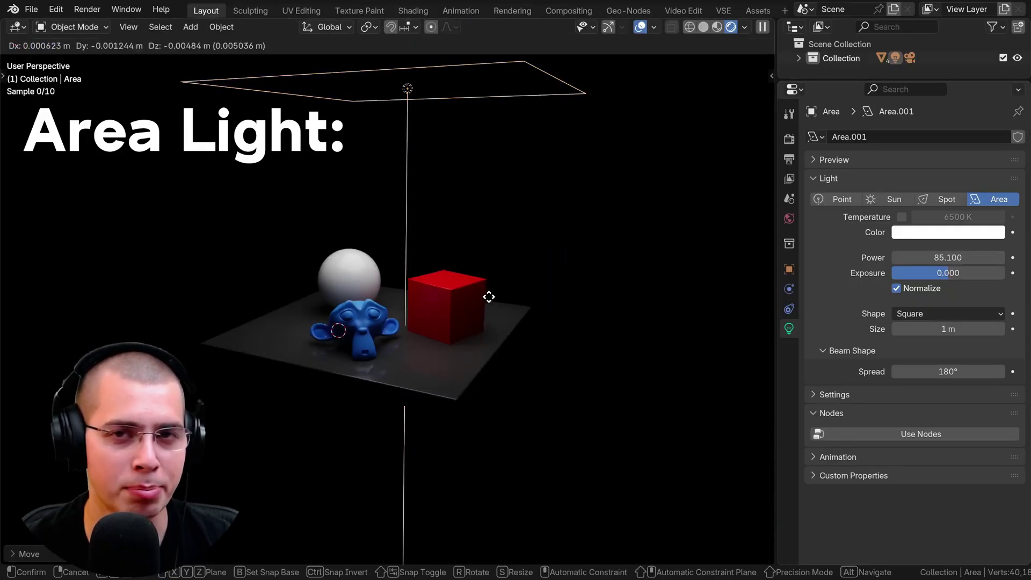
pyautogui.click(443, 360)
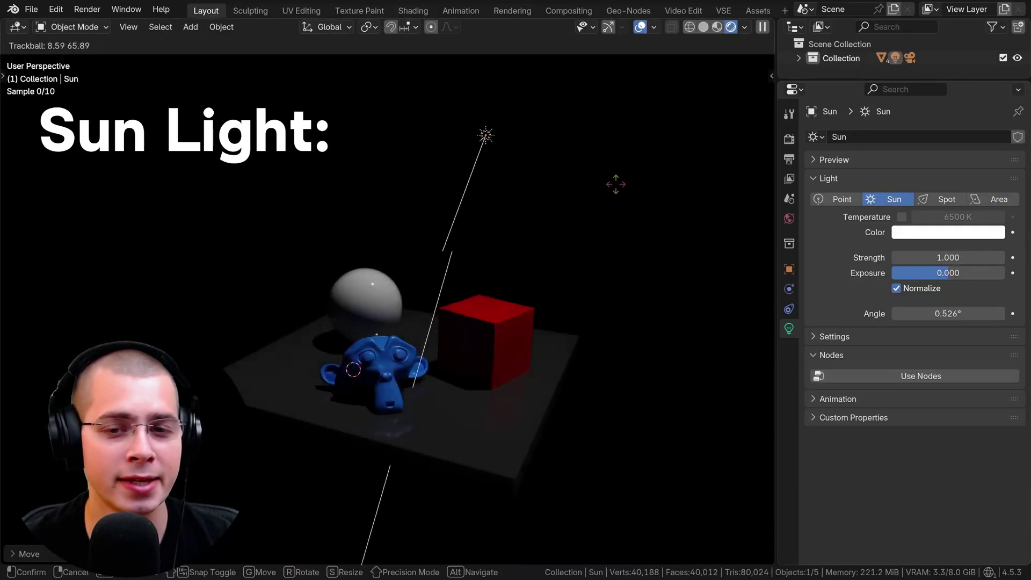
# - Orient the sun light toward the objects and set its strength to 8.2
pyautogui.press('s')
pyautogui.click(555, 239)
pyautogui.moveTo(923, 257); pyautogui.dragTo(956, 257)
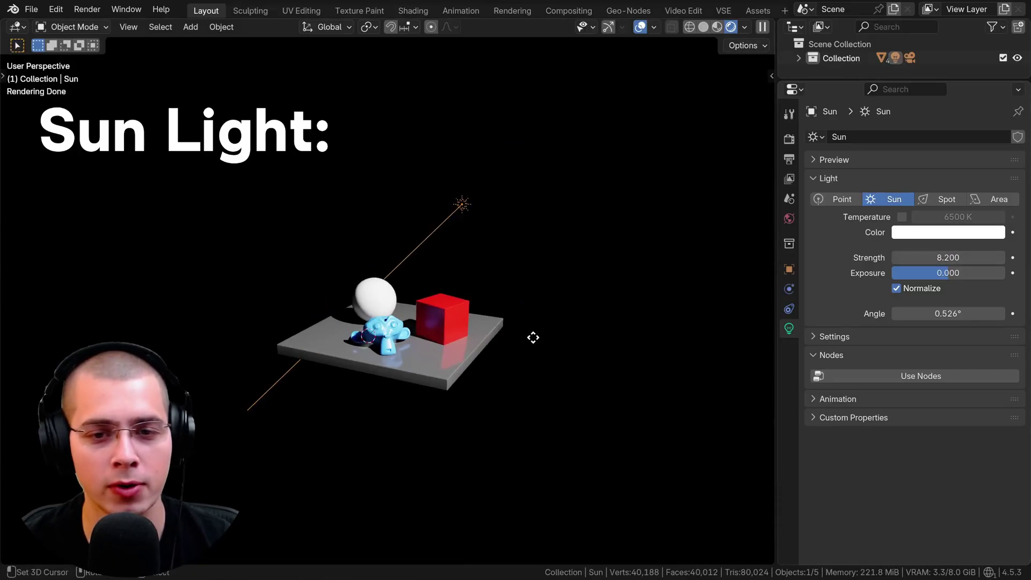
# - Freely rotate the sun light to change the direction of the light and shadows on the objects
pyautogui.press('r')
pyautogui.press('r')
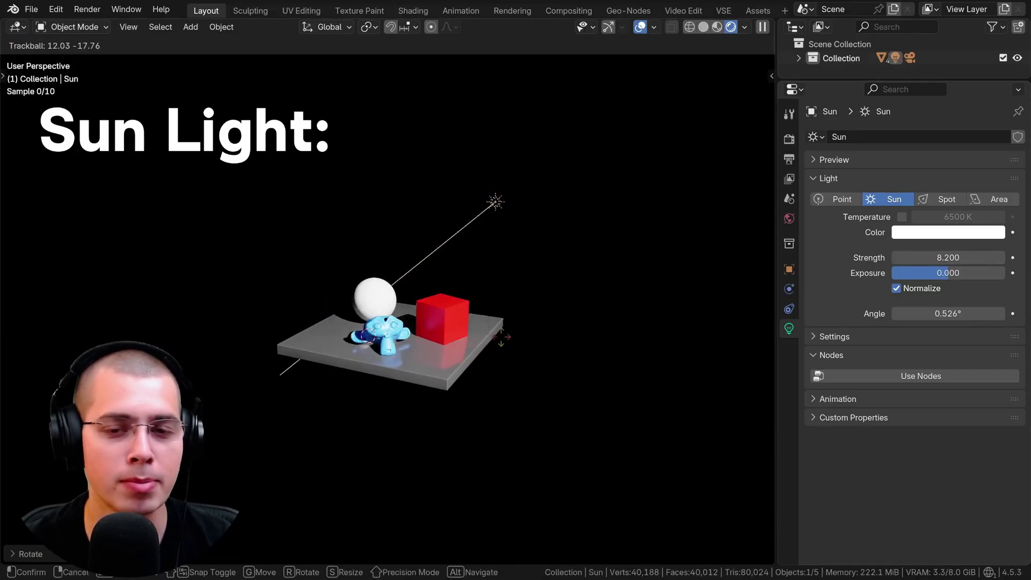
pyautogui.click(558, 319)
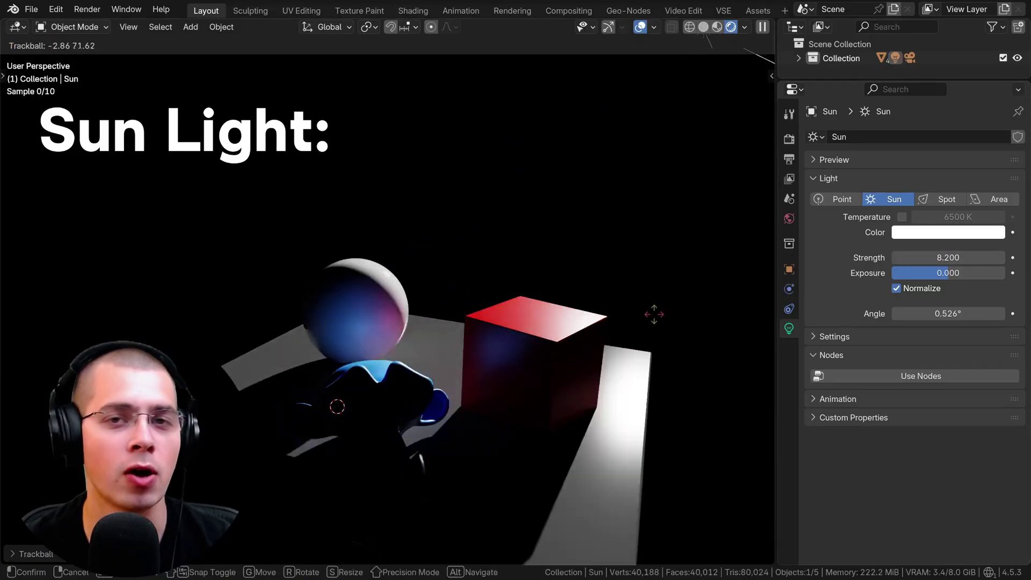
pyautogui.press('g')
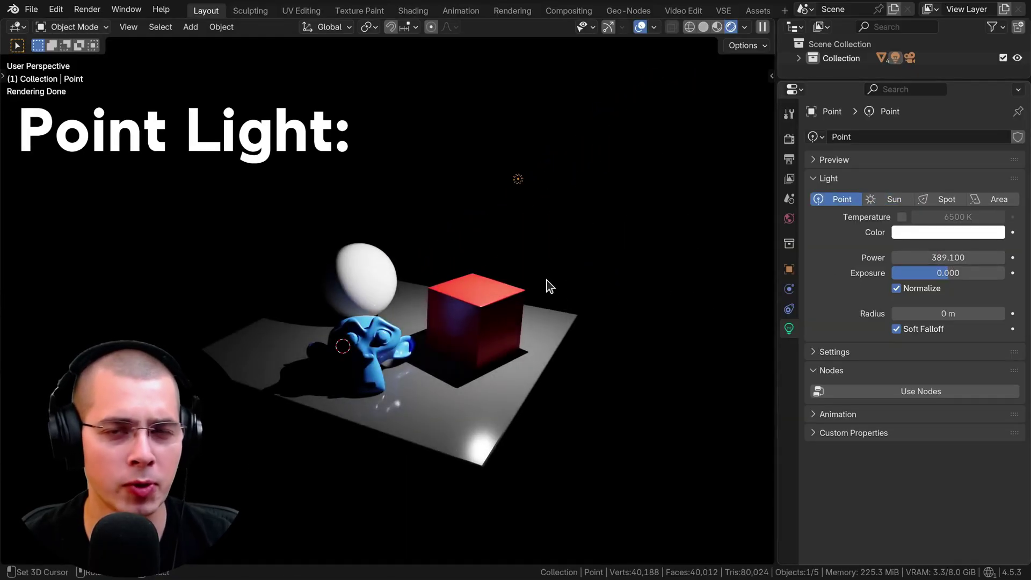
# - Move the point light around the objects horizontally, keeping its height locked on the Z axis
pyautogui.press('g')
pyautogui.hotkey('shift', 'z')
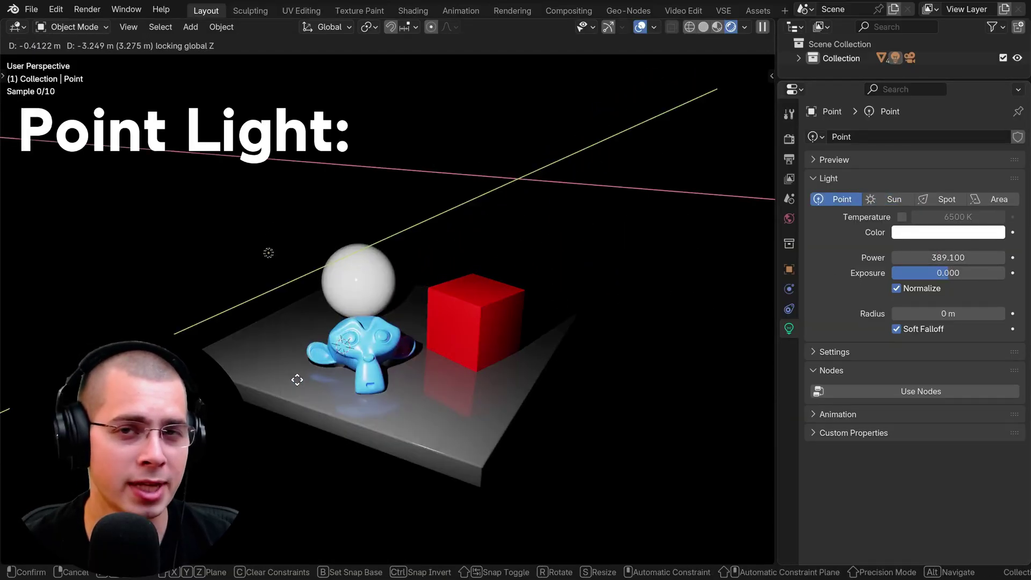
pyautogui.click(419, 400)
pyautogui.press('g')
pyautogui.hotkey('shift', 'z')
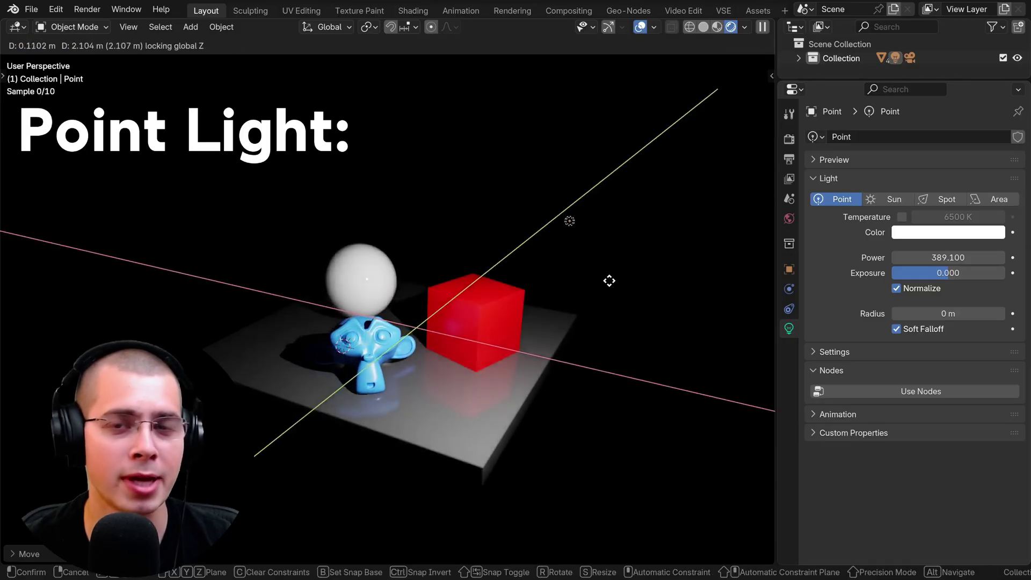
pyautogui.click(573, 278)
pyautogui.scroll(2, 596, 272)
pyautogui.press('g')
pyautogui.hotkey('shift', 'z')
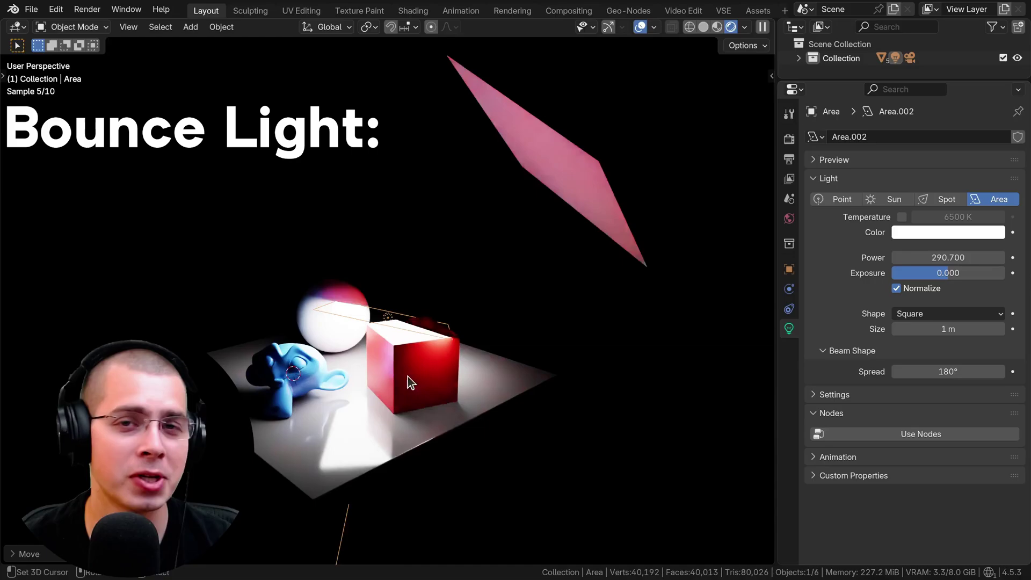
# - Move and rotate the area light so that it faces the white plane and bounces light onto the objects
pyautogui.click(498, 284)
pyautogui.press('r')
pyautogui.click(693, 200)
pyautogui.press('s')
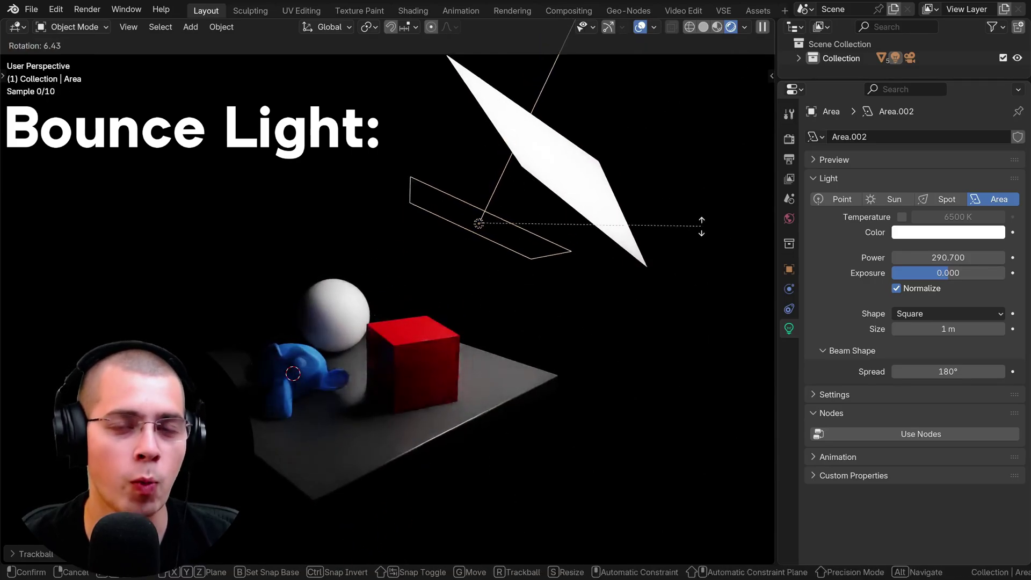
pyautogui.click(687, 263)
# - Hide and reveal the white plane to compare the bounced light, and move and scale the plane
pyautogui.press('h')
pyautogui.click(559, 166)
pyautogui.press('g')
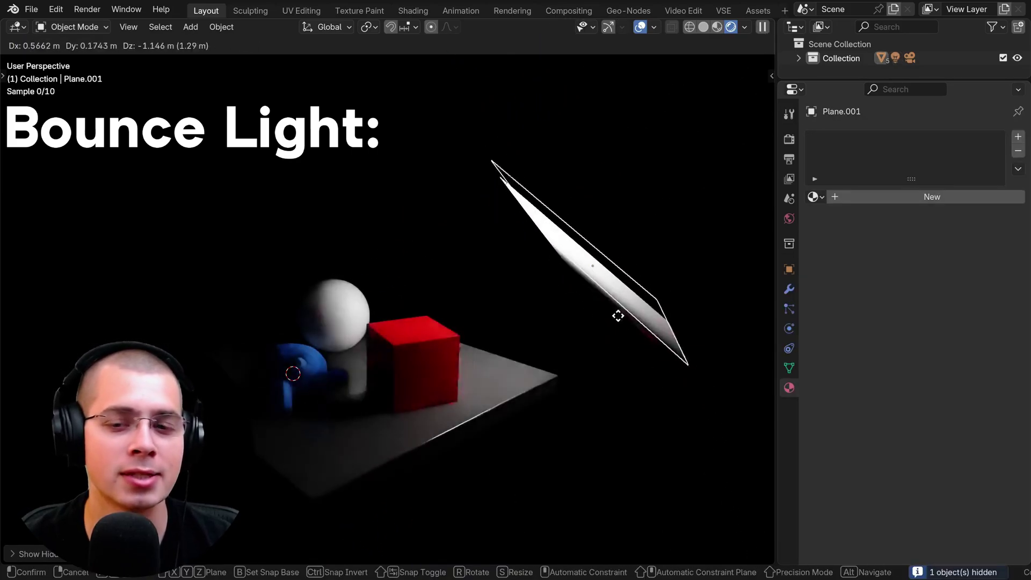
pyautogui.click(617, 315)
pyautogui.press('s')
pyautogui.click(616, 247)
pyautogui.hotkey('alt', 'h')
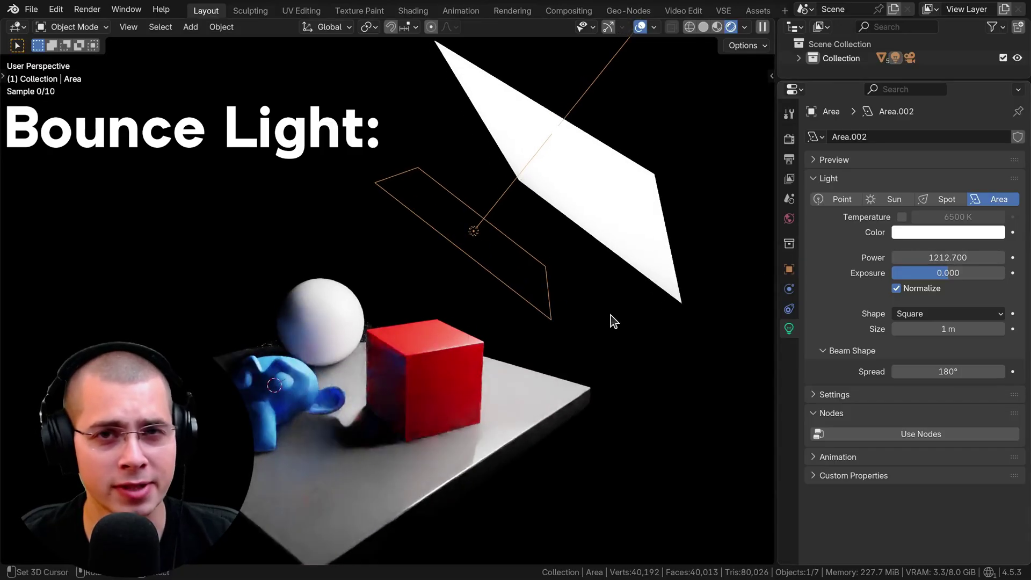
pyautogui.moveTo(610, 317); pyautogui.dragTo(619, 213, button='middle')
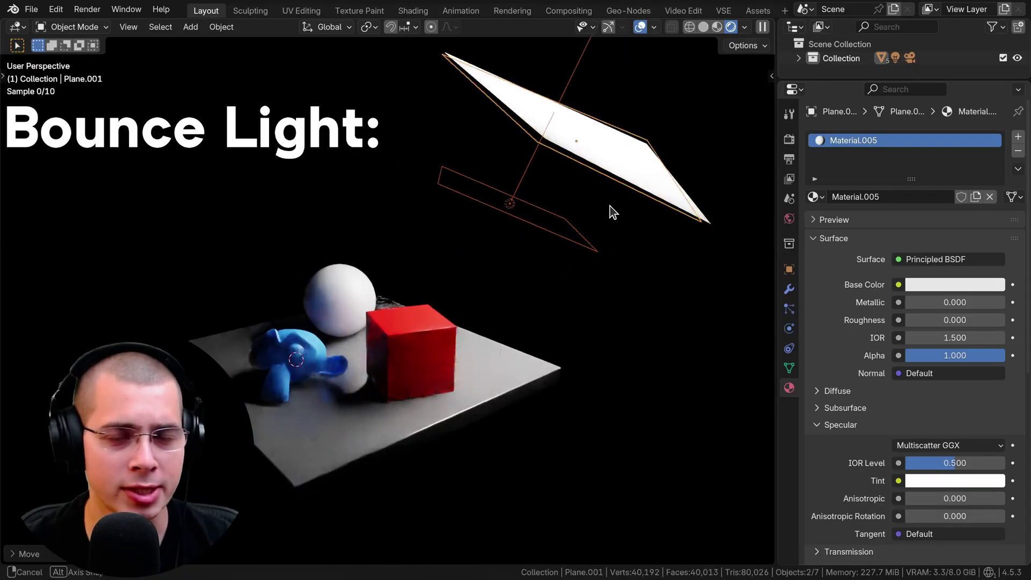
# - Enable color temperature on the lamp's point light and lower the temperature value
pyautogui.moveTo(609, 211); pyautogui.dragTo(559, 292, button='middle')
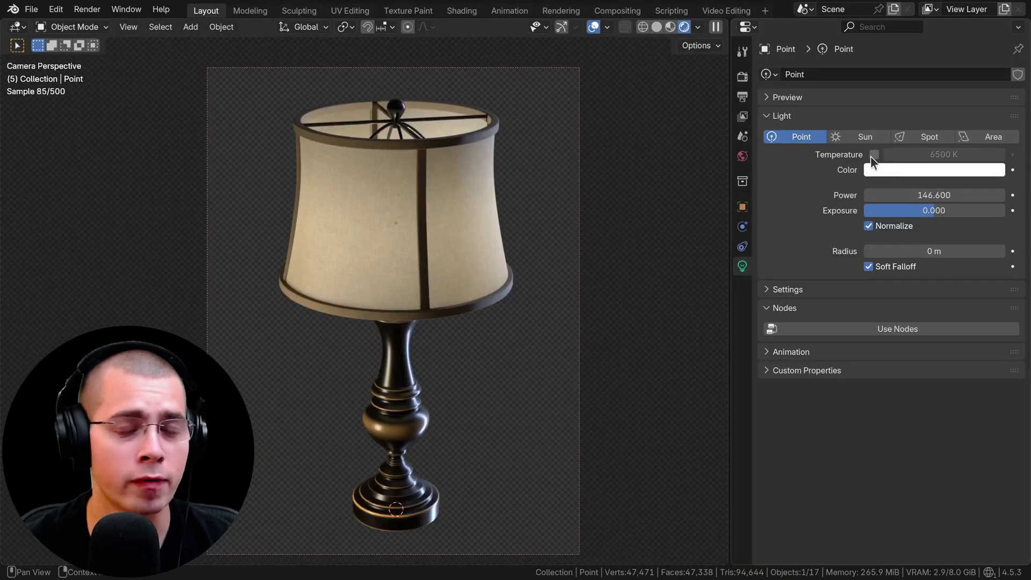
pyautogui.click(873, 155)
pyautogui.moveTo(912, 154); pyautogui.dragTo(870, 154)
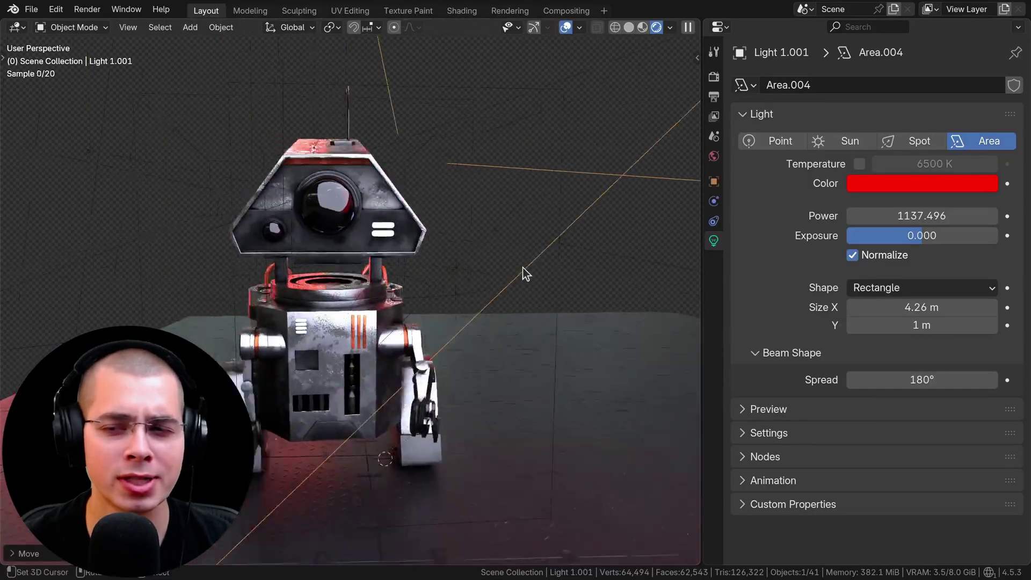
# - Shift the color of the area light on the robot from pale cyan toward blue and reduce its beam spread
pyautogui.hotkey('ctrl', 'space')
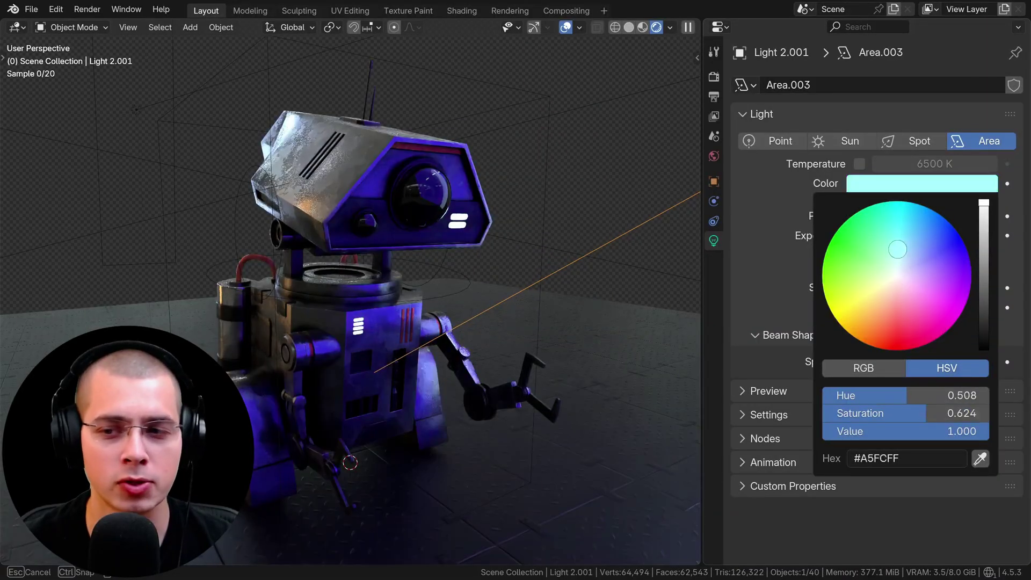
pyautogui.moveTo(895, 244); pyautogui.dragTo(919, 243)
pyautogui.moveTo(922, 361); pyautogui.dragTo(859, 361)
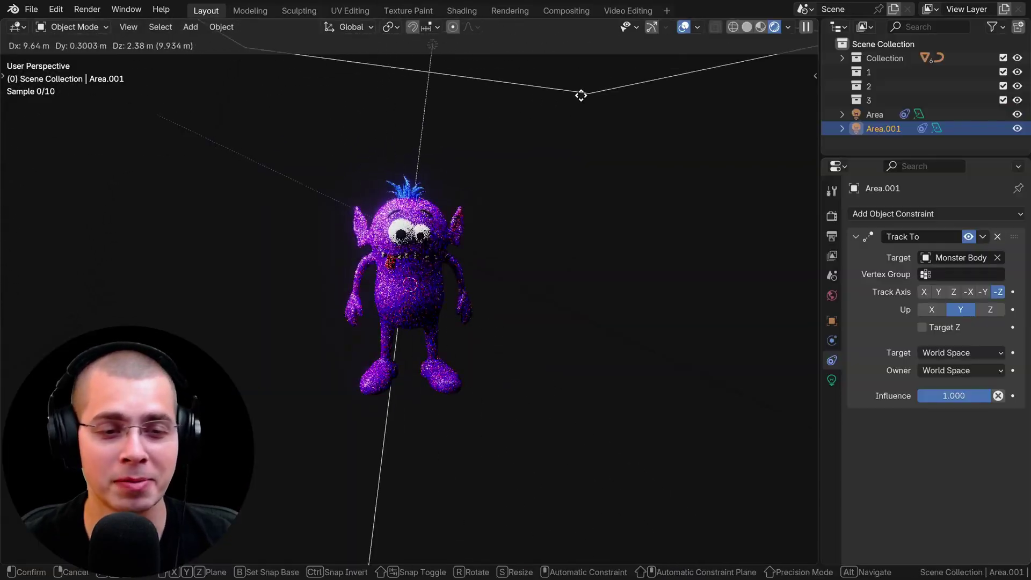
# - Position the area light that tracks the monster and place three duplicates of it at different angles around the character
pyautogui.click(485, 179)
pyautogui.moveTo(485, 179); pyautogui.dragTo(516, 222, button='middle')
pyautogui.hotkey('shift', 'd')
pyautogui.click(717, 253)
pyautogui.moveTo(717, 253); pyautogui.dragTo(524, 226, button='middle')
pyautogui.hotkey('shift', 'd')
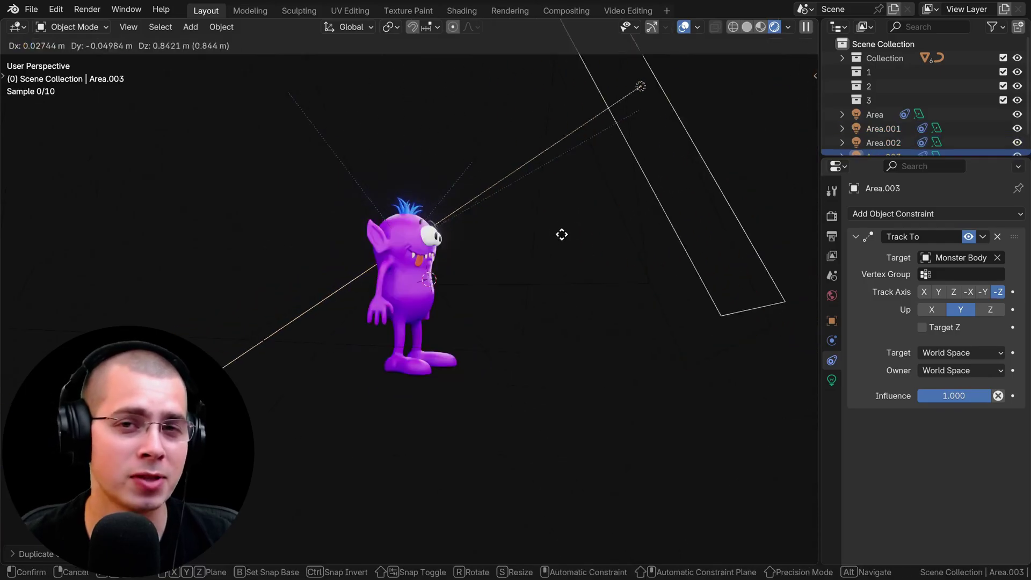
pyautogui.click(363, 127)
pyautogui.moveTo(362, 126); pyautogui.dragTo(469, 197, button='middle')
pyautogui.hotkey('shift', 'd')
pyautogui.click(268, 334)
# - Add more copies of the tracking area light below, beside and behind the monster, and clear the selection
pyautogui.hotkey('shift', 'd')
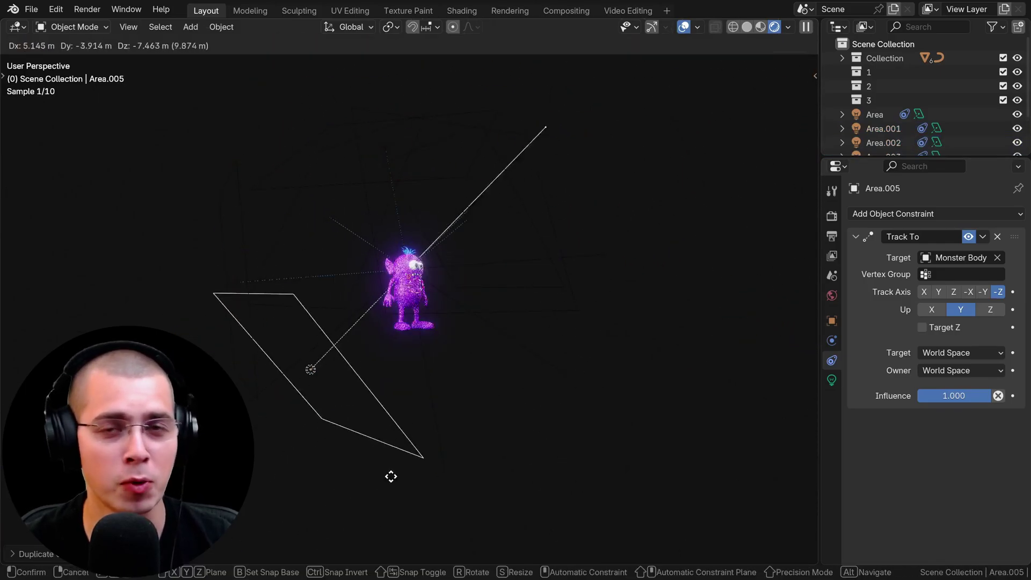
pyautogui.click(609, 477)
pyautogui.moveTo(609, 477); pyautogui.dragTo(593, 346, button='middle')
pyautogui.hotkey('shift', 'd')
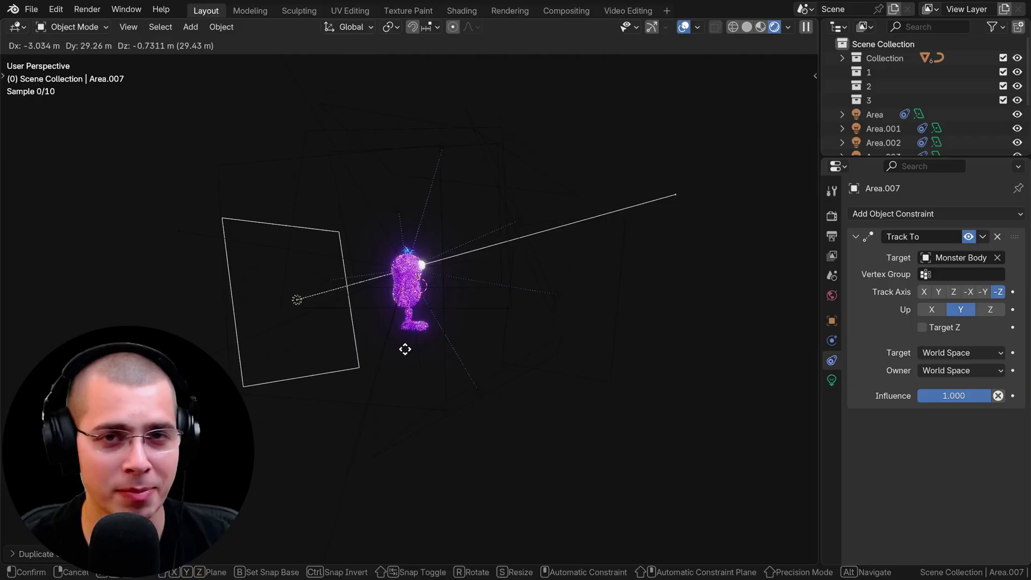
pyautogui.click(405, 349)
pyautogui.moveTo(405, 349); pyautogui.dragTo(327, 351, button='middle')
pyautogui.hotkey('shift', 'd')
pyautogui.click(294, 317)
pyautogui.press('a')
pyautogui.hotkey('alt', 'a')
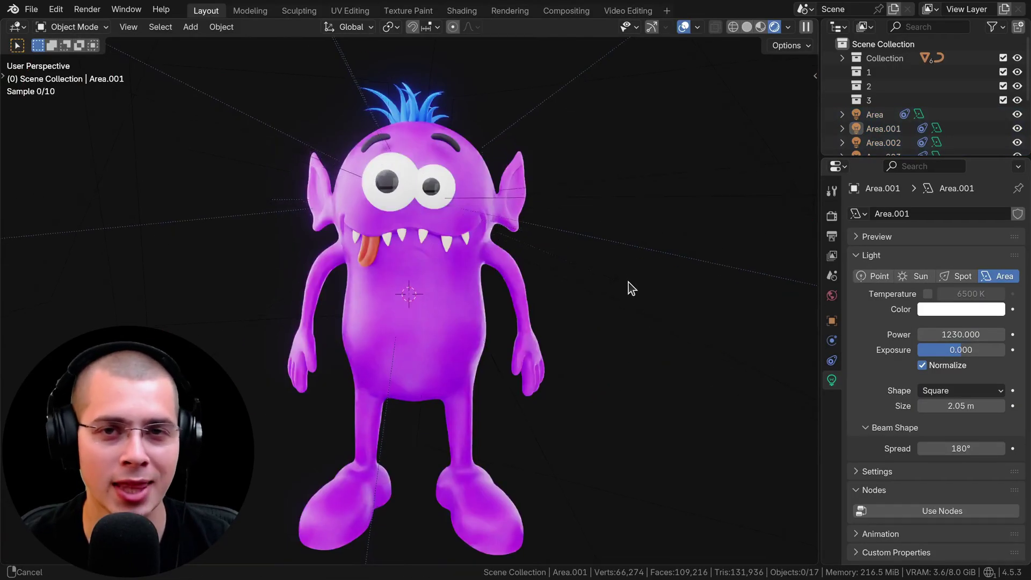
# - Repeat duplicating the tracking area light to surround the monster with light from all sides
pyautogui.moveTo(628, 286); pyautogui.dragTo(736, 97, button='middle')
pyautogui.moveTo(562, 343); pyautogui.dragTo(581, 352, button='middle')
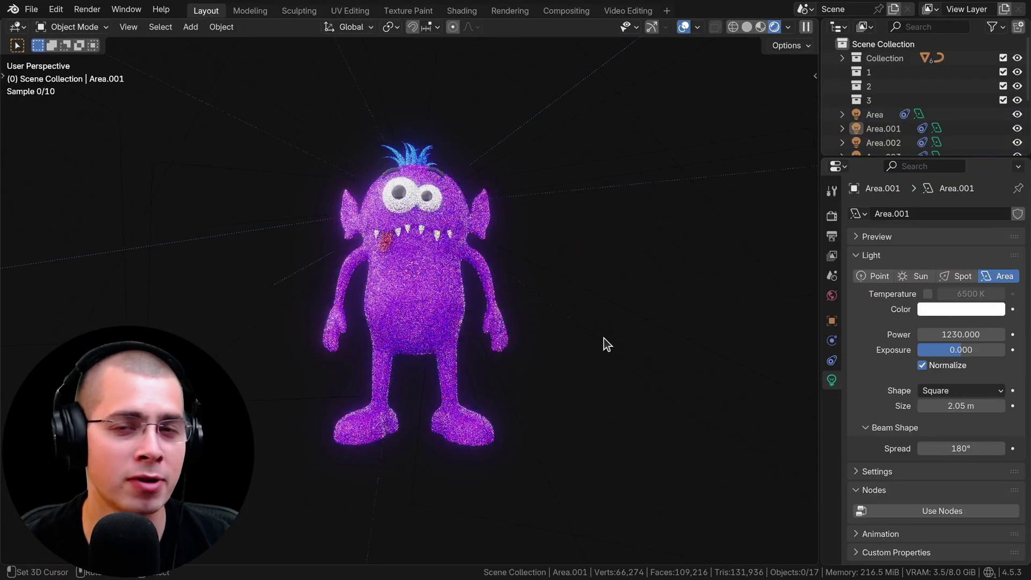
pyautogui.scroll(2, 609, 339)
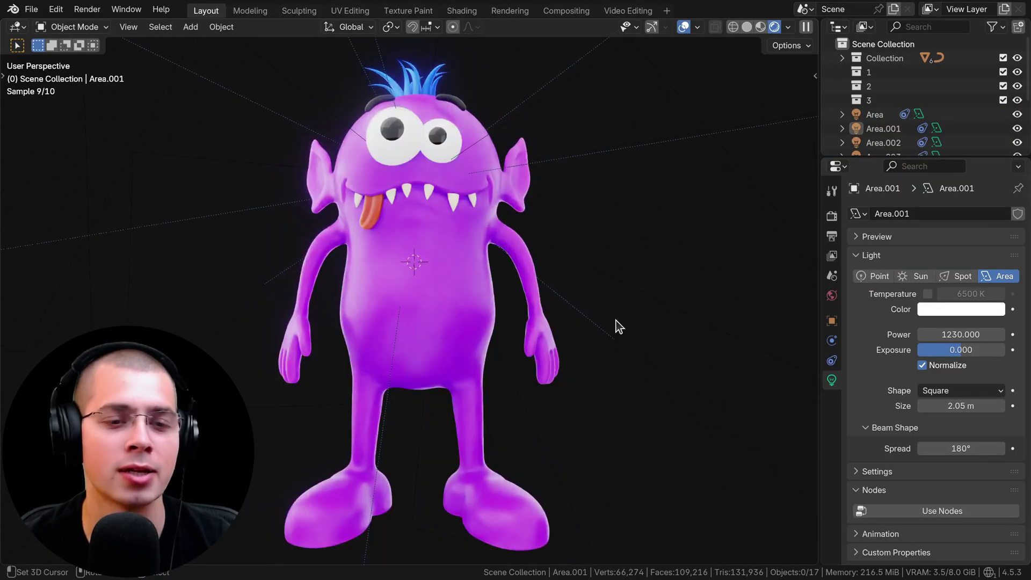
pyautogui.moveTo(616, 321); pyautogui.dragTo(575, 364, button='middle')
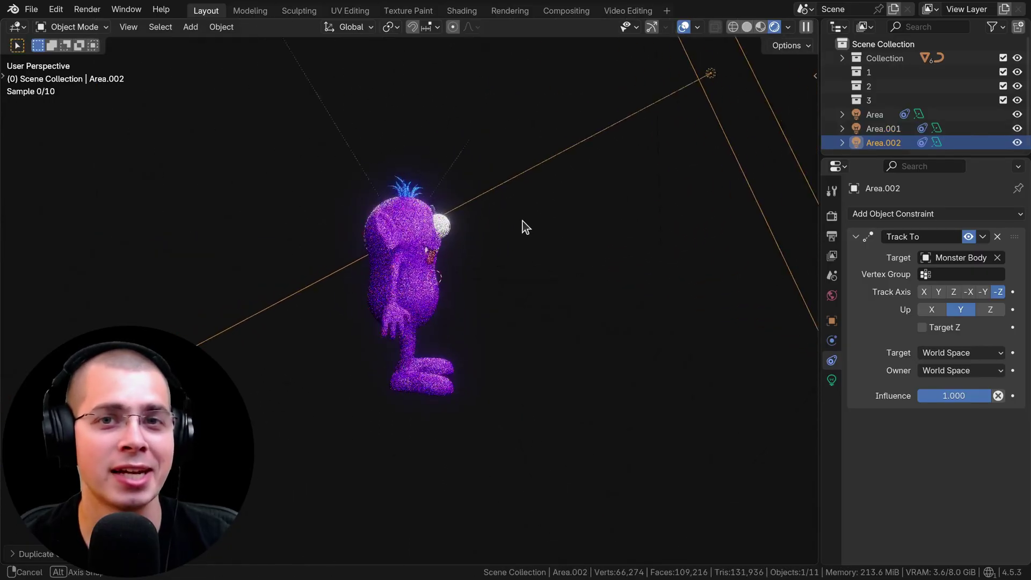
pyautogui.hotkey('shift', 'd')
pyautogui.click(473, 203)
pyautogui.hotkey('shift', 'd')
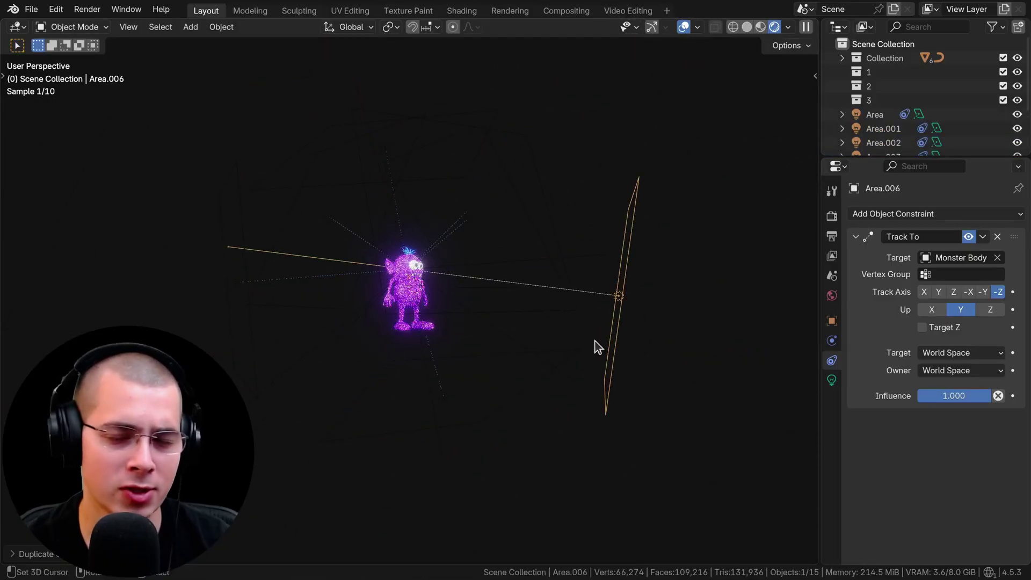
pyautogui.hotkey('shift', 'd')
pyautogui.hotkey('shift', 'd')
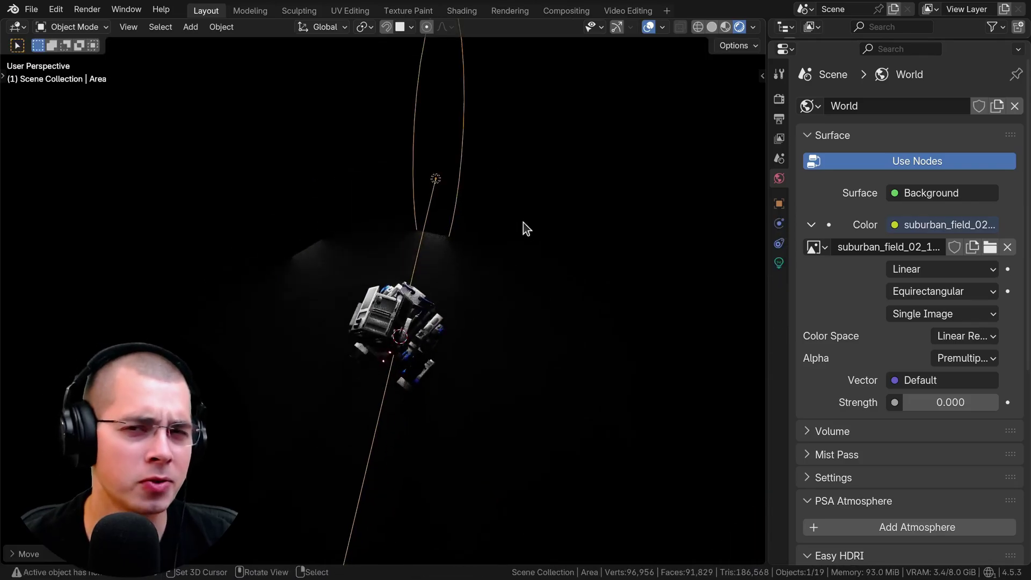
# - Scale the area light behind the legged robot along the Z axis
pyautogui.press('s')
pyautogui.press('z')
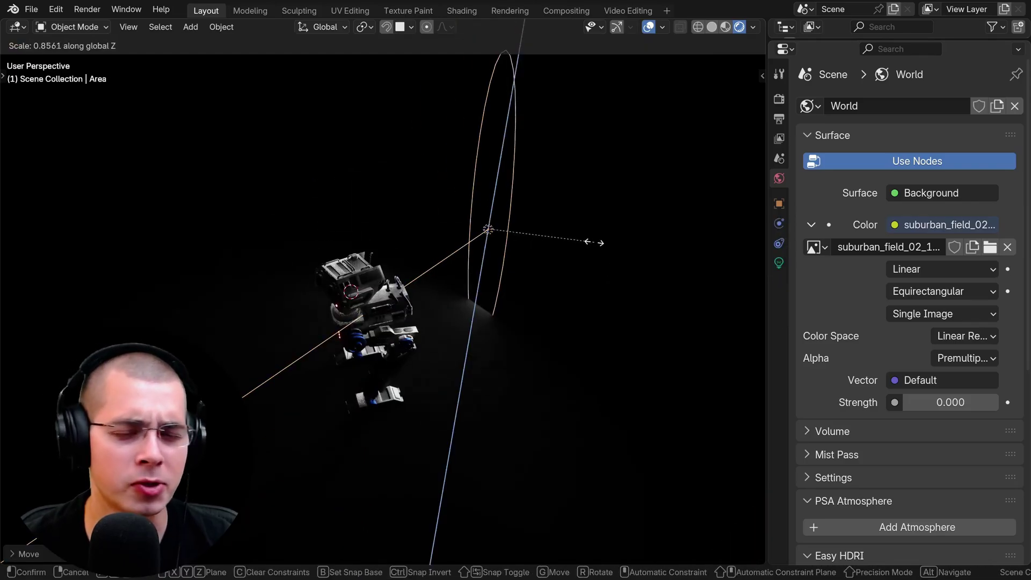
pyautogui.click(421, 246)
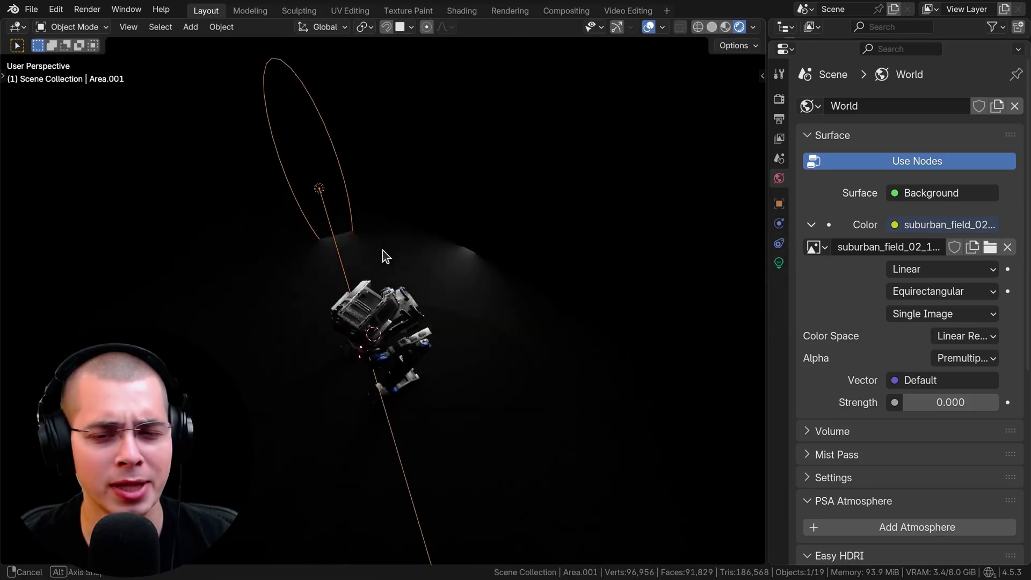
# - Freely rotate and scale the second area light behind the robot to form its rim light, and check the robot's outline
pyautogui.press('r')
pyautogui.press('r')
pyautogui.click(524, 135)
pyautogui.press('s')
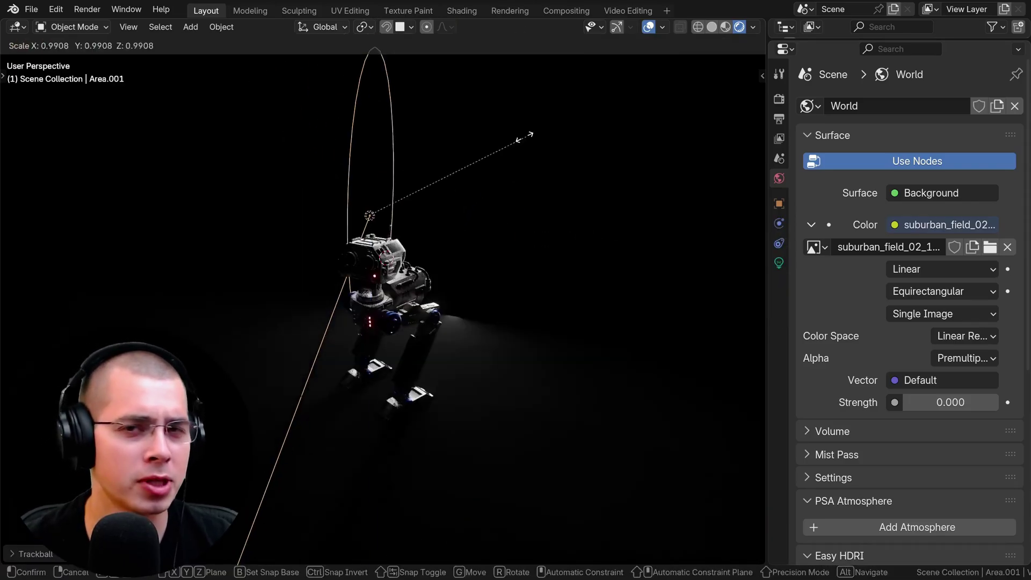
pyautogui.click(524, 136)
pyautogui.moveTo(523, 180); pyautogui.dragTo(588, 303, button='middle')
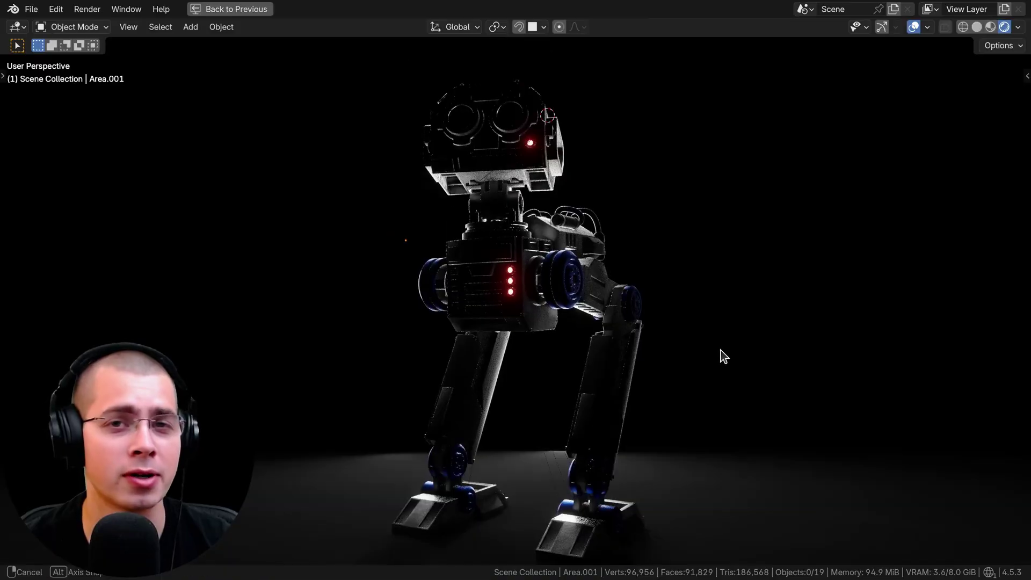
pyautogui.moveTo(724, 356)
pyautogui.mouseDown(button='middle')
pyautogui.moveTo(759, 356)
pyautogui.moveTo(681, 356)
pyautogui.moveTo(704, 359)
pyautogui.mouseUp(button='middle')
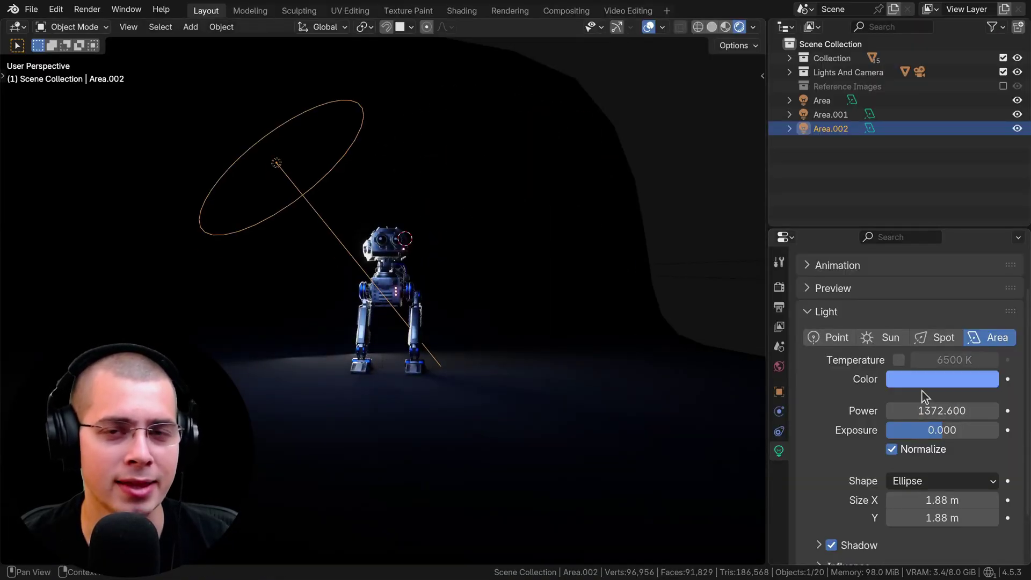
# - Change the front area light's color to a lighter blue and reposition the light in front of the robot
pyautogui.click(924, 380)
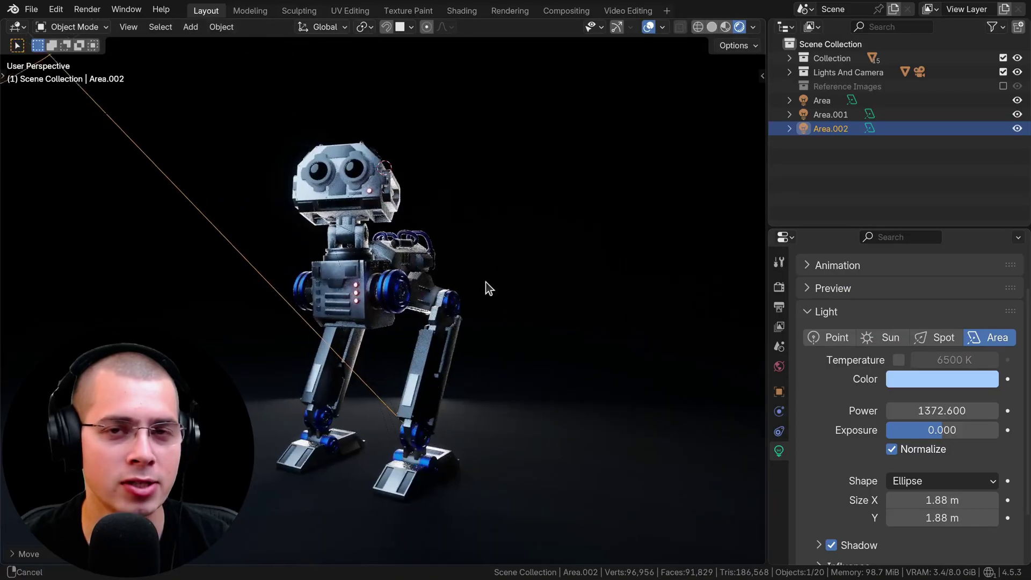
pyautogui.press('g')
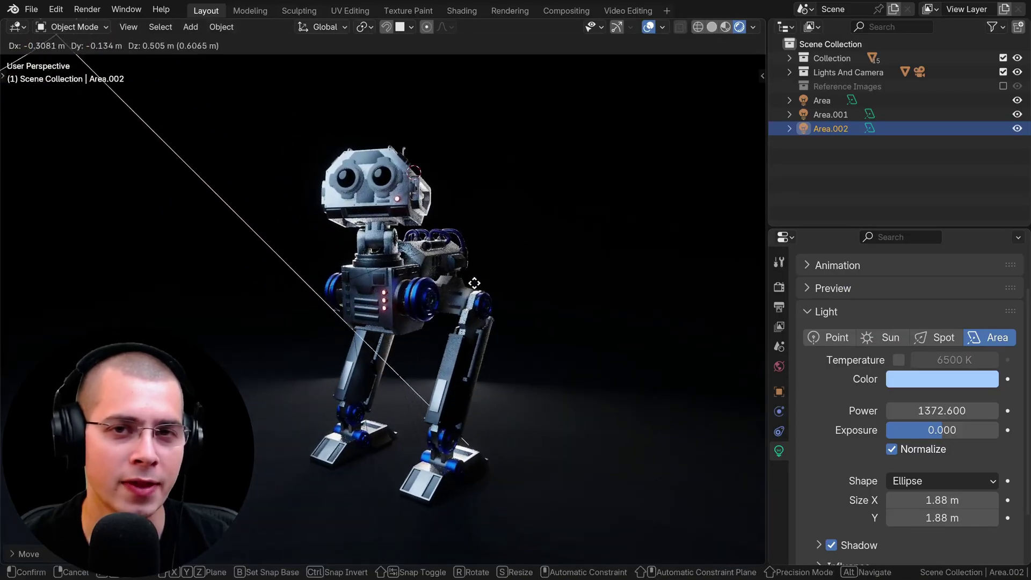
pyautogui.click(551, 340)
pyautogui.moveTo(551, 340)
pyautogui.mouseDown(button='middle')
pyautogui.moveTo(572, 253)
pyautogui.moveTo(649, 299)
pyautogui.mouseUp(button='middle')
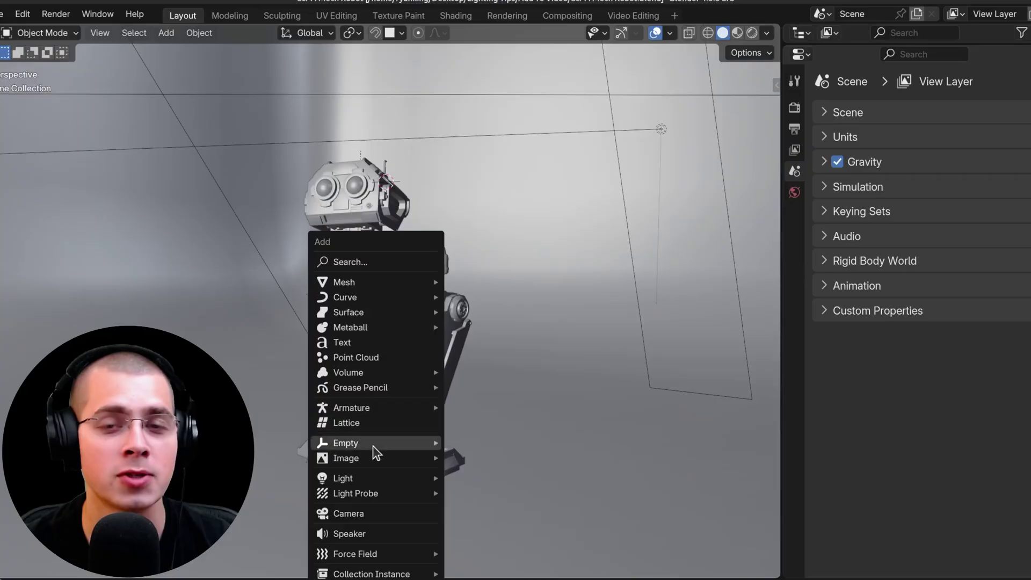
# - Add a new area light and place it beside the robot, facing it
pyautogui.moveTo(371, 475)
pyautogui.click(472, 525)
pyautogui.moveTo(458, 439); pyautogui.dragTo(397, 184, button='middle')
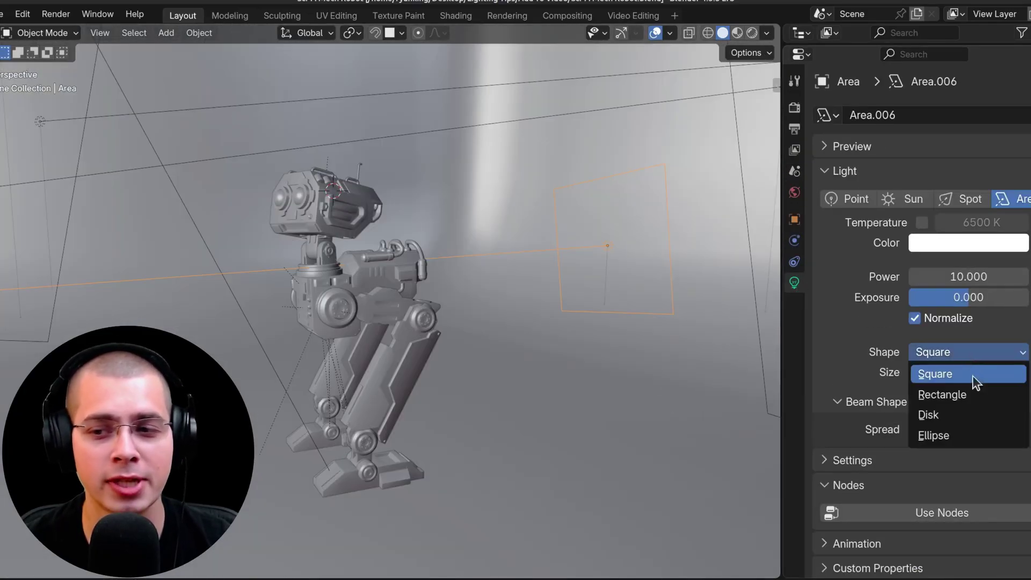
# - Make the area light a rectangle of 0.27 m by 2.36 m, and change its shape to Ellipse
pyautogui.click(960, 395)
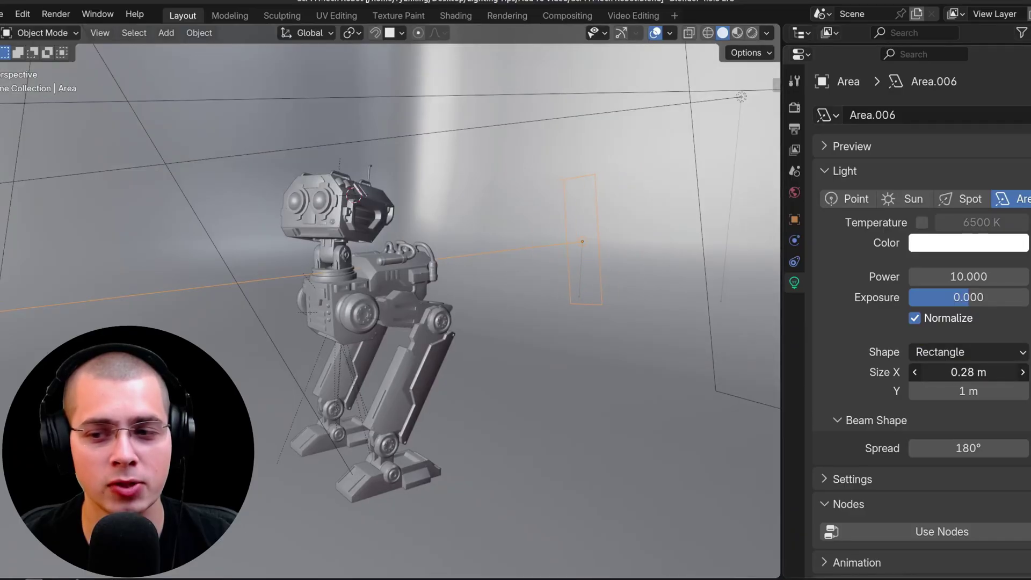
pyautogui.moveTo(596, 313); pyautogui.dragTo(636, 324, button='middle')
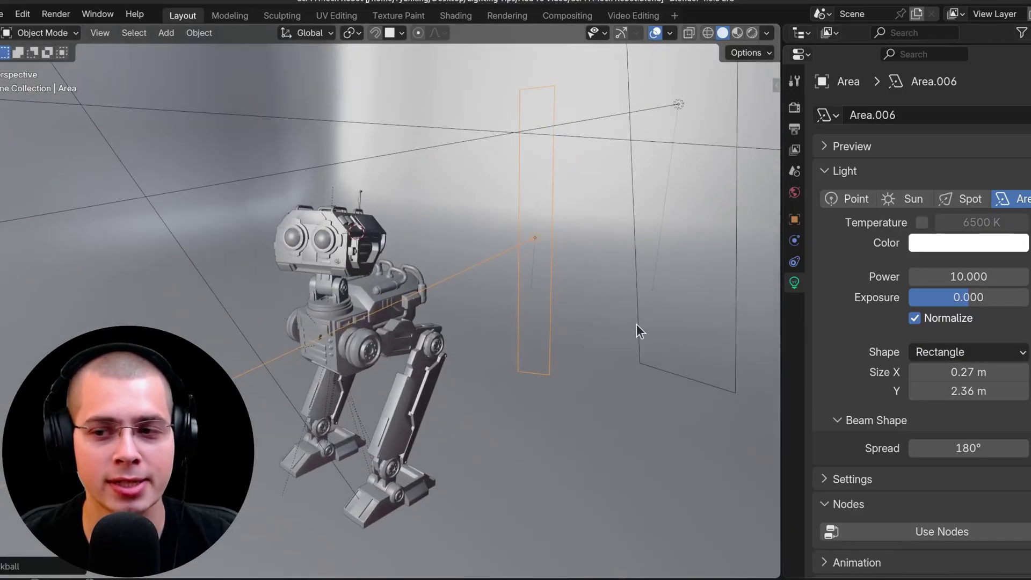
pyautogui.click(939, 352)
pyautogui.click(956, 433)
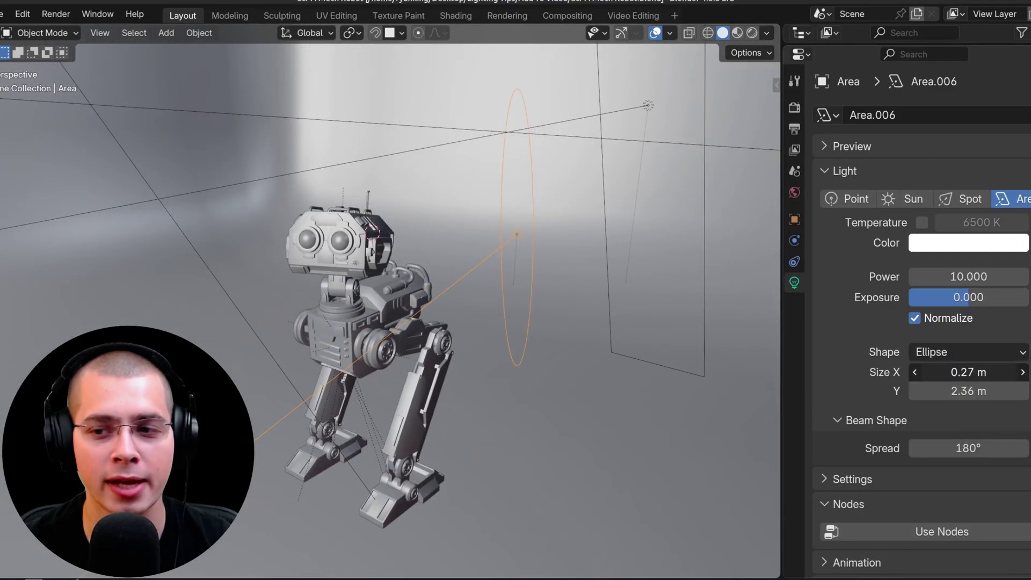
# - Show the rendered scene through the camera and raise the elliptical area light's power to 348.2
pyautogui.press('z')
pyautogui.press('8')
pyautogui.moveTo(945, 277); pyautogui.dragTo(1018, 276)
pyautogui.press('KP_0')
pyautogui.hotkey('ctrl', 'z')
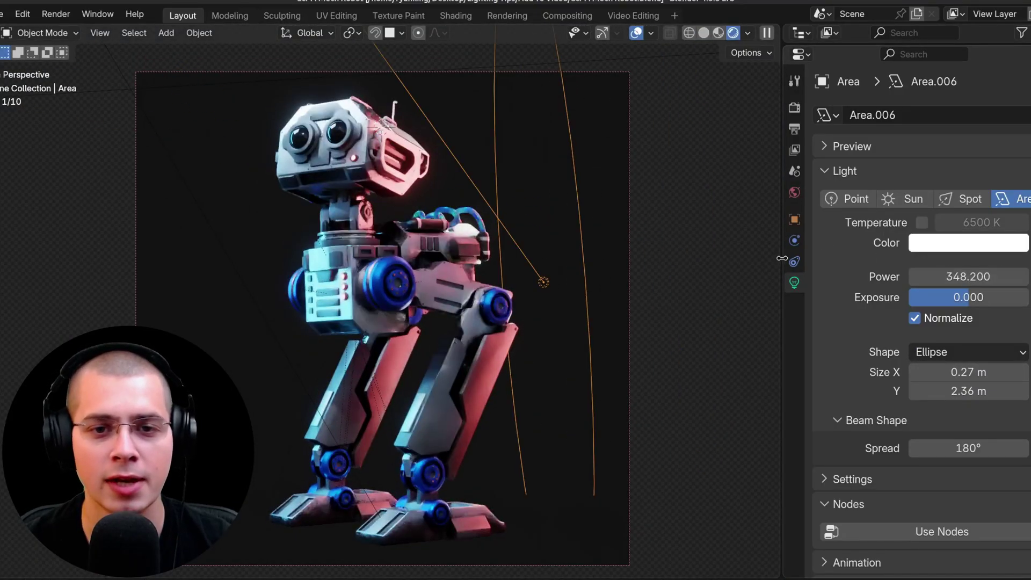
# - Move the elliptical area light beside the robot, place a copy on the robot's opposite side, and enlarge the viewport
pyautogui.scroll(-3, 602, 295)
pyautogui.press('g')
pyautogui.click(511, 286)
pyautogui.click(279, 270)
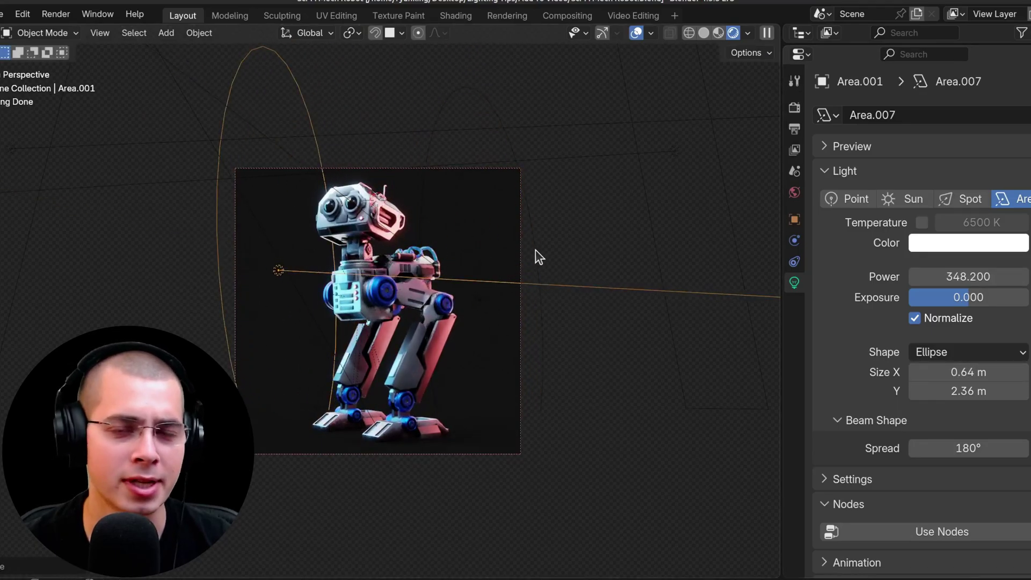
pyautogui.scroll(3, 537, 249)
pyautogui.hotkey('ctrl', 'alt', 'space')
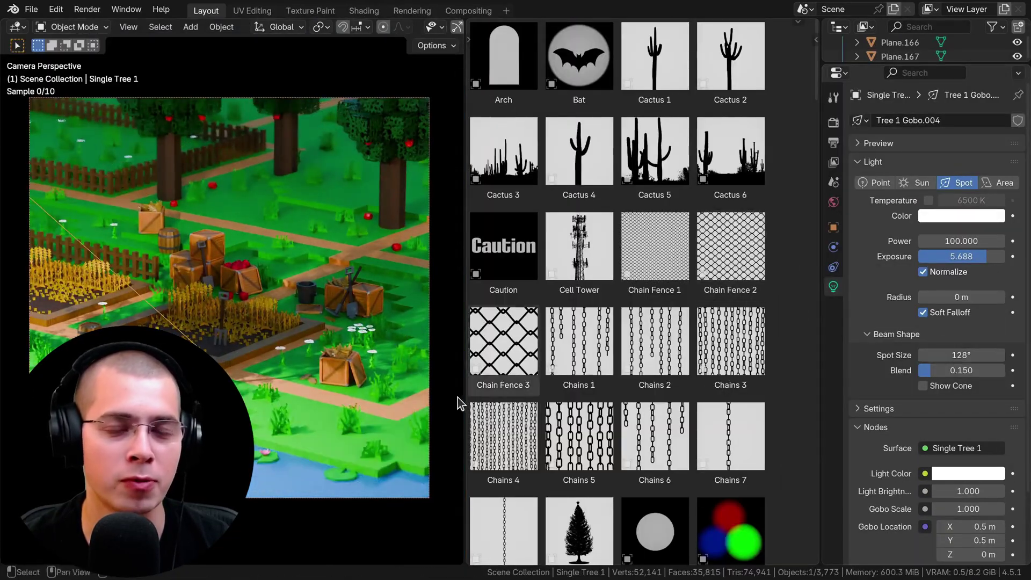
# - Freely rotate the Window Curtains 1 gobo spot light to redirect its window projection over the sofa and wall
pyautogui.scroll(3, 230, 268)
pyautogui.press('r')
pyautogui.press('r')
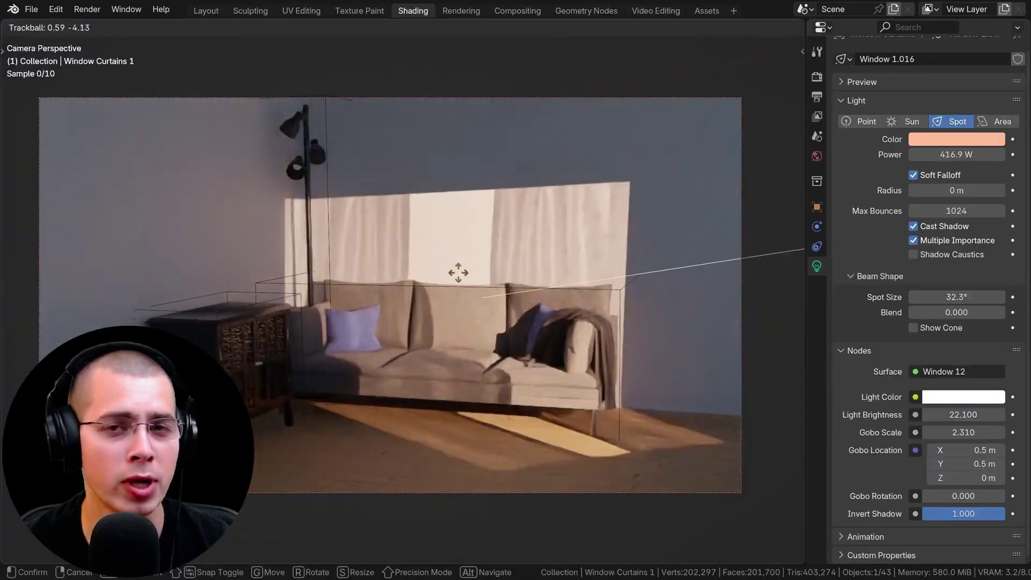
pyautogui.click(458, 271)
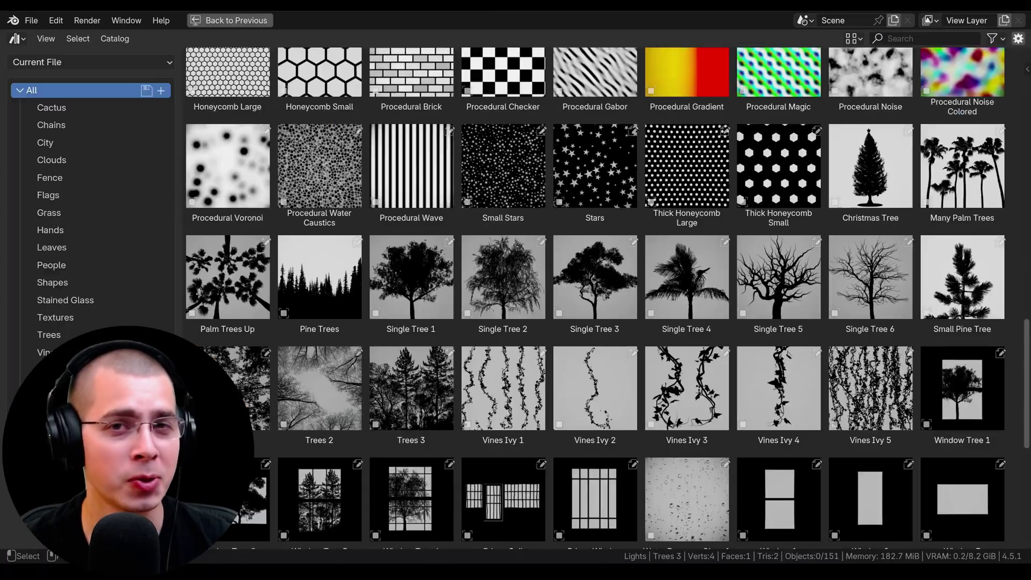
# - Adjust the Multiply node value between Invert Color and Emission in the spot light casting leaf shadows on the tea set
pyautogui.scroll(-3, 586, 308)
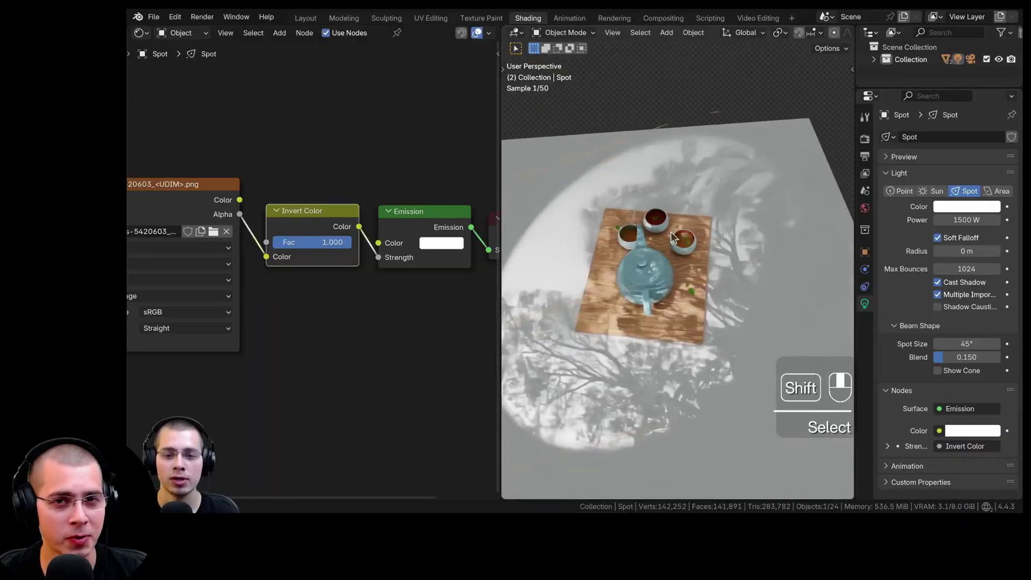
pyautogui.moveTo(672, 236); pyautogui.dragTo(709, 357, button='middle')
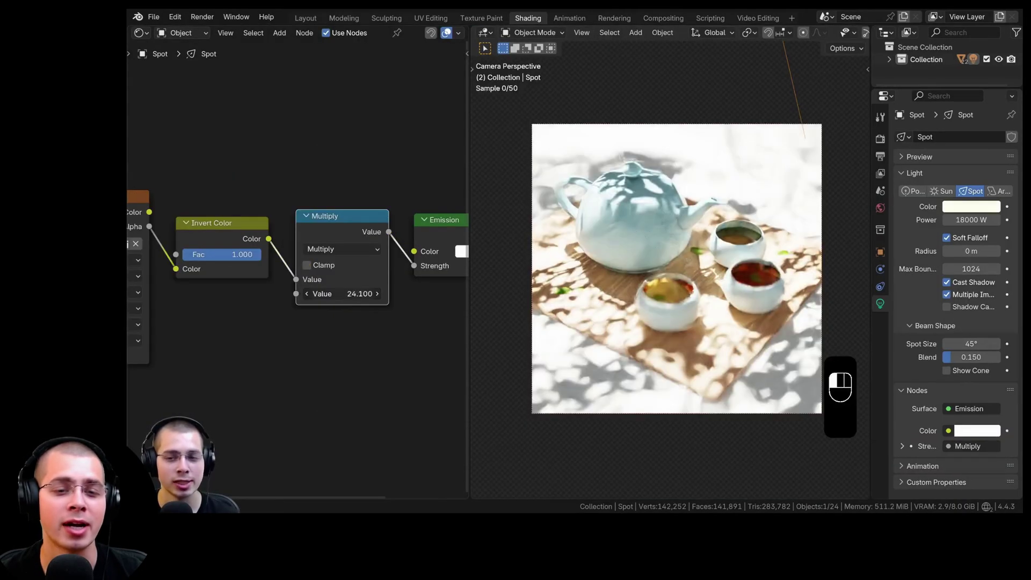
pyautogui.moveTo(342, 293)
pyautogui.mouseDown()
pyautogui.moveTo(322, 294)
pyautogui.moveTo(338, 293)
pyautogui.mouseUp()
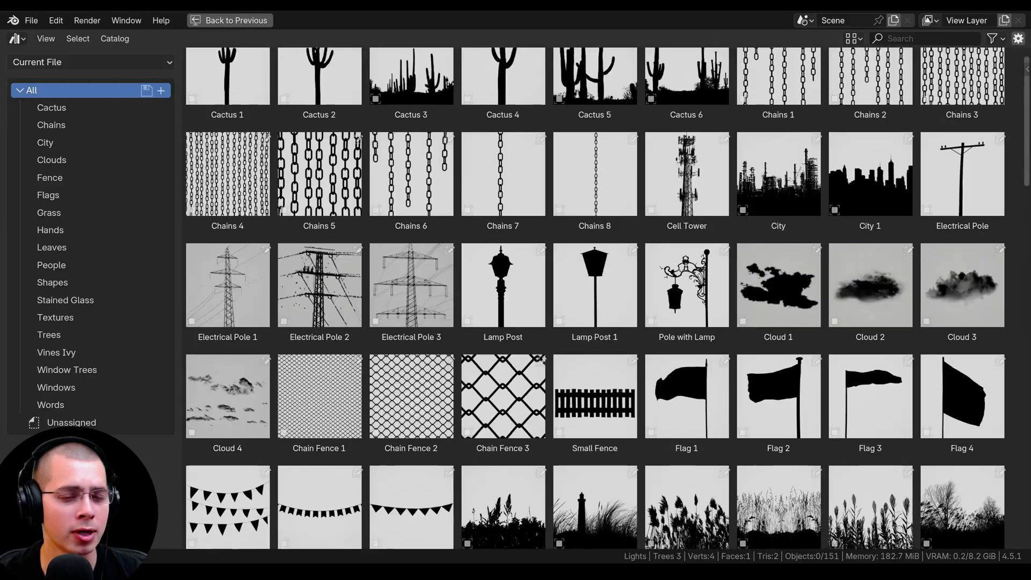
# - Browse the gobo light assets across all catalogs of the current file
pyautogui.scroll(-2, 595, 297)
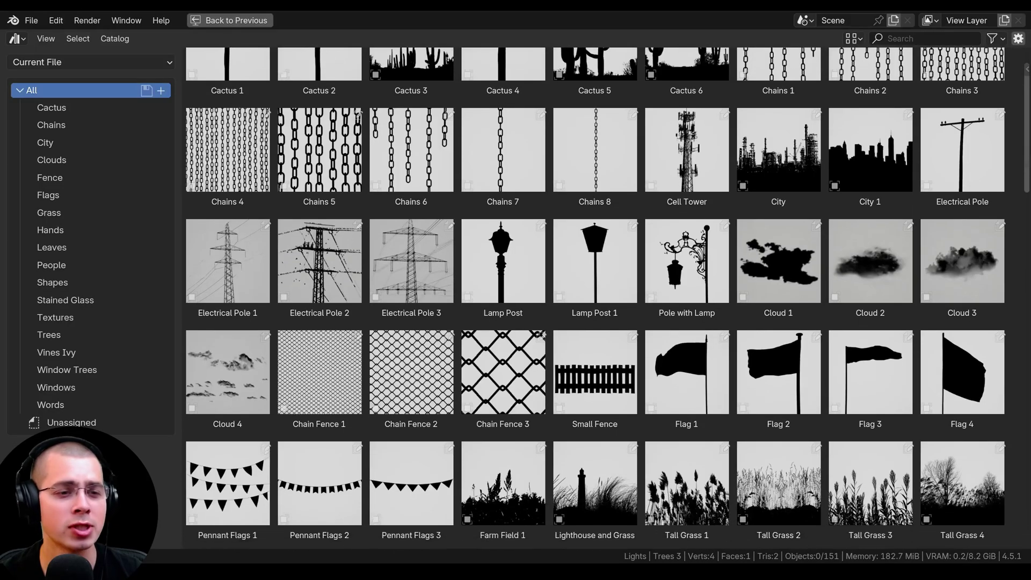
pyautogui.scroll(-5, 595, 297)
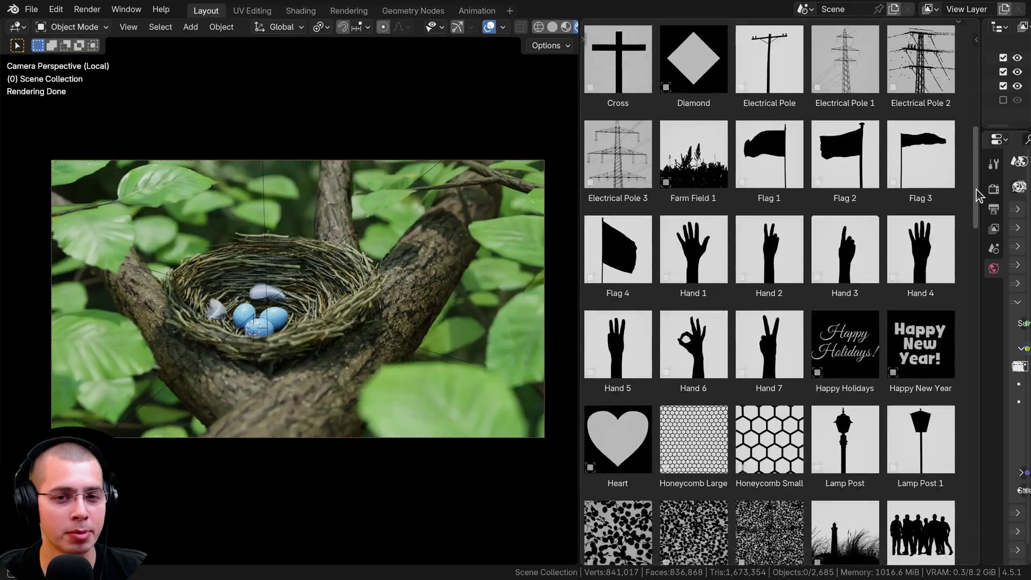
# - Add a gobo light from the asset library to the bird nest scene
pyautogui.scroll(-5, 976, 189)
pyautogui.moveTo(769, 303); pyautogui.dragTo(340, 379)
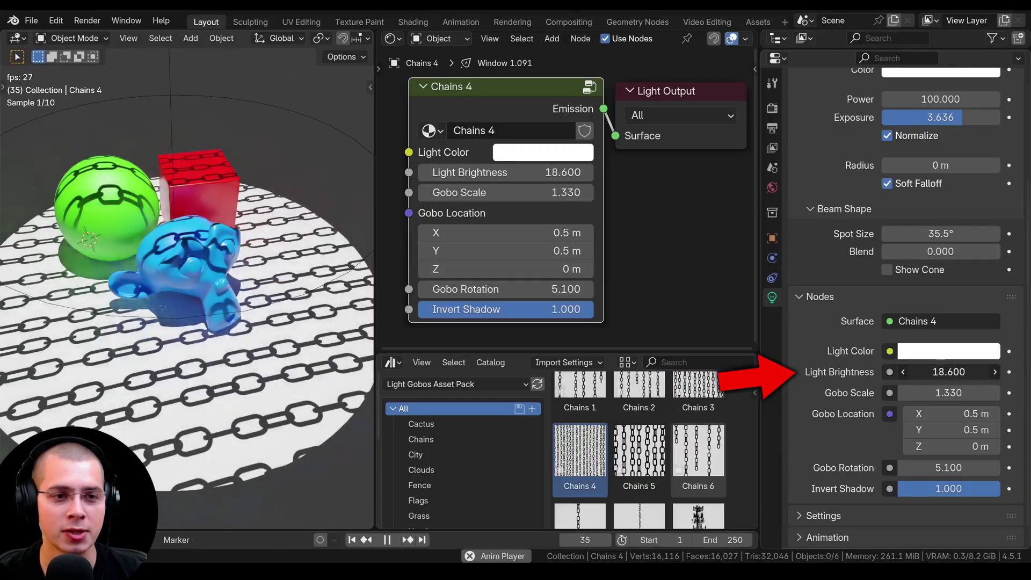
# - Vary the Chains 4 gobo's light brightness and the Window 9 gobo's scale and X and Y location
pyautogui.moveTo(948, 371); pyautogui.dragTo(948, 371)
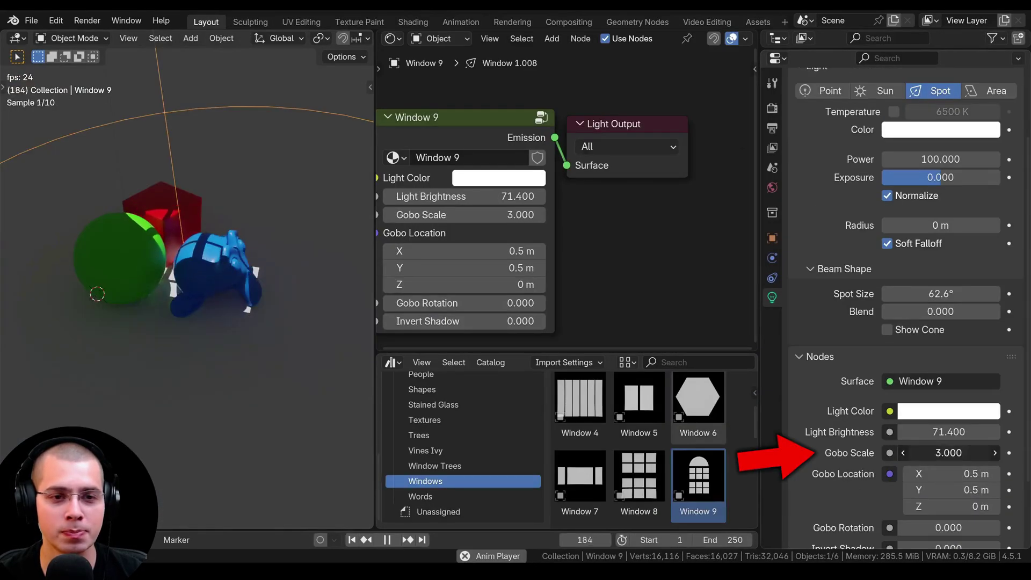
pyautogui.moveTo(948, 453); pyautogui.dragTo(948, 453)
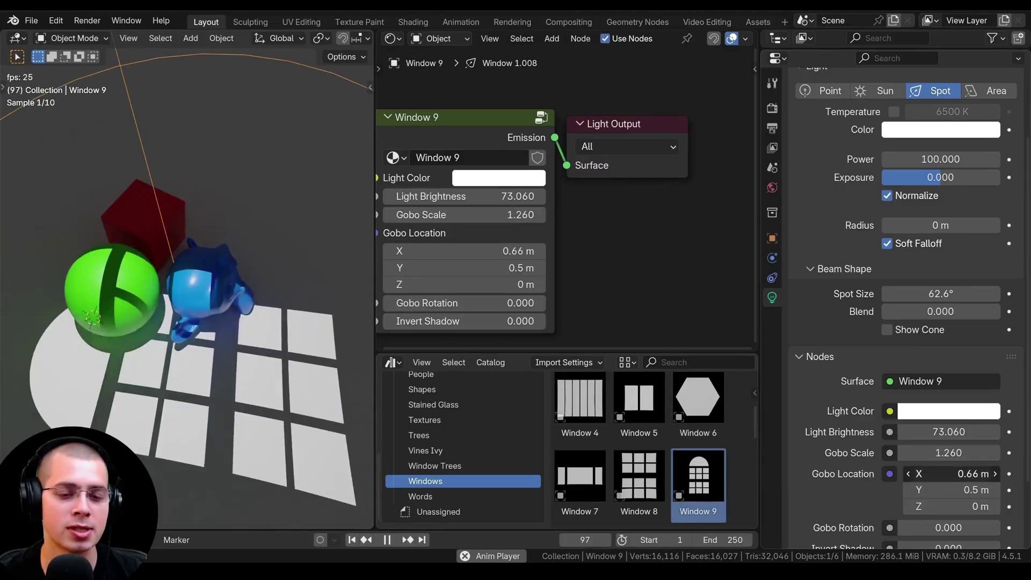
pyautogui.moveTo(948, 473); pyautogui.dragTo(948, 489)
pyautogui.moveTo(948, 490); pyautogui.dragTo(948, 490)
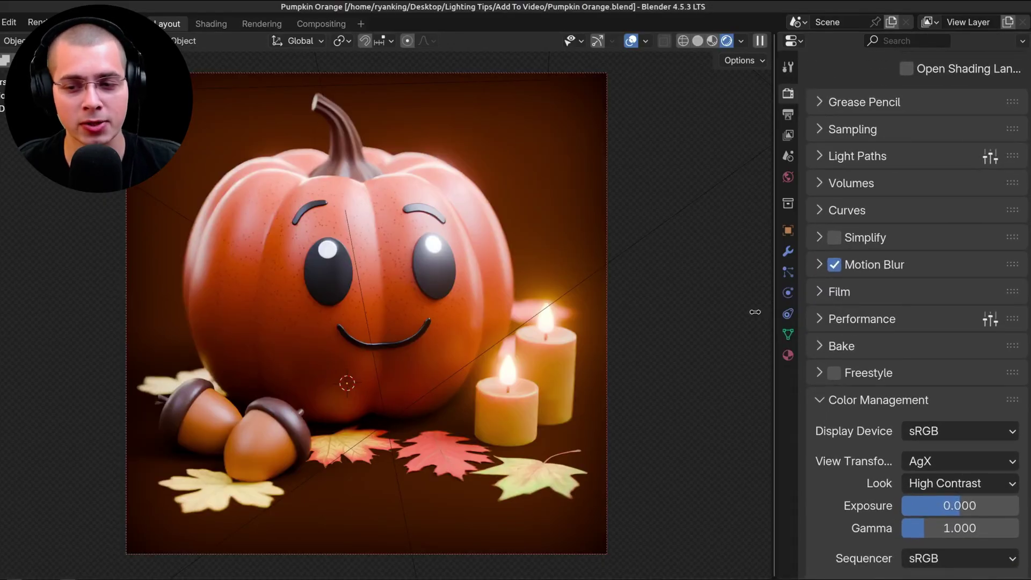
# - Widen the render properties area and set the pumpkin scene's View Transform to Standard in Color Management
pyautogui.moveTo(754, 312); pyautogui.dragTo(695, 312)
pyautogui.scroll(5, 840, 272)
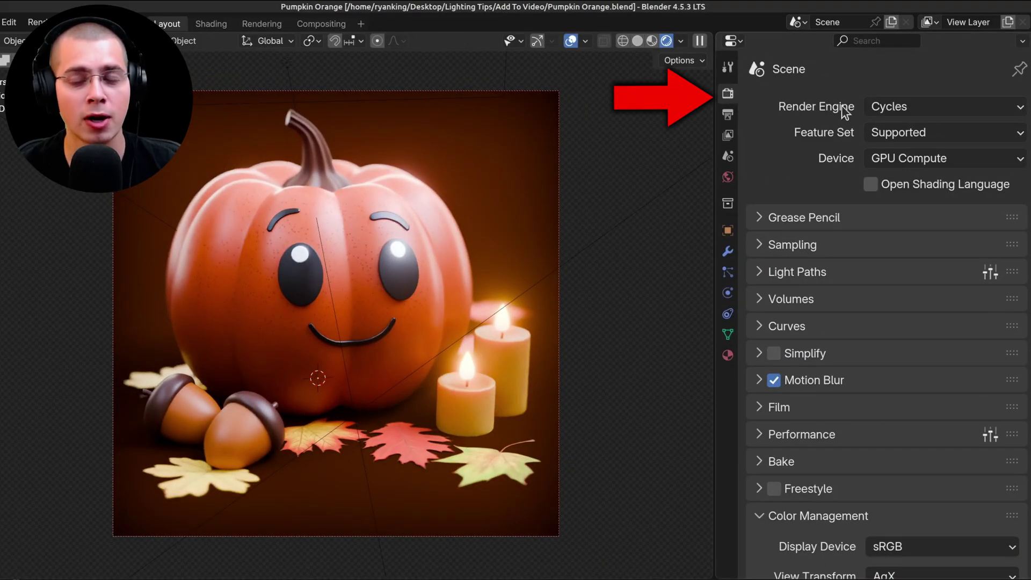
pyautogui.scroll(-8, 852, 165)
pyautogui.click(886, 358)
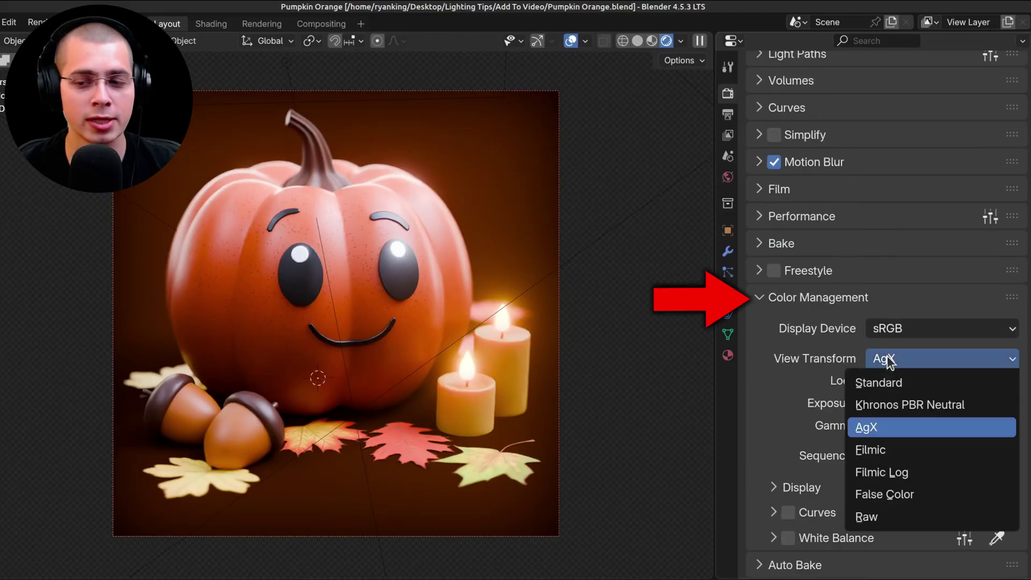
pyautogui.click(888, 384)
# - Leave the camera view to frame the pumpkin from a higher angle and hide the viewport overlays
pyautogui.moveTo(568, 354); pyautogui.dragTo(433, 307, button='middle')
pyautogui.scroll(5, 445, 317)
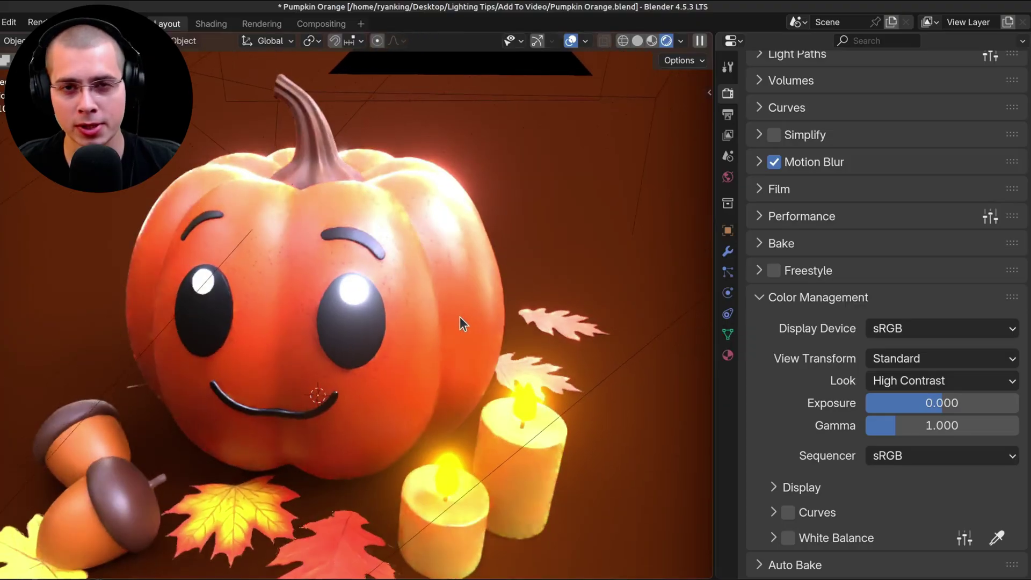
pyautogui.scroll(-4, 483, 316)
pyautogui.scroll(2, 507, 312)
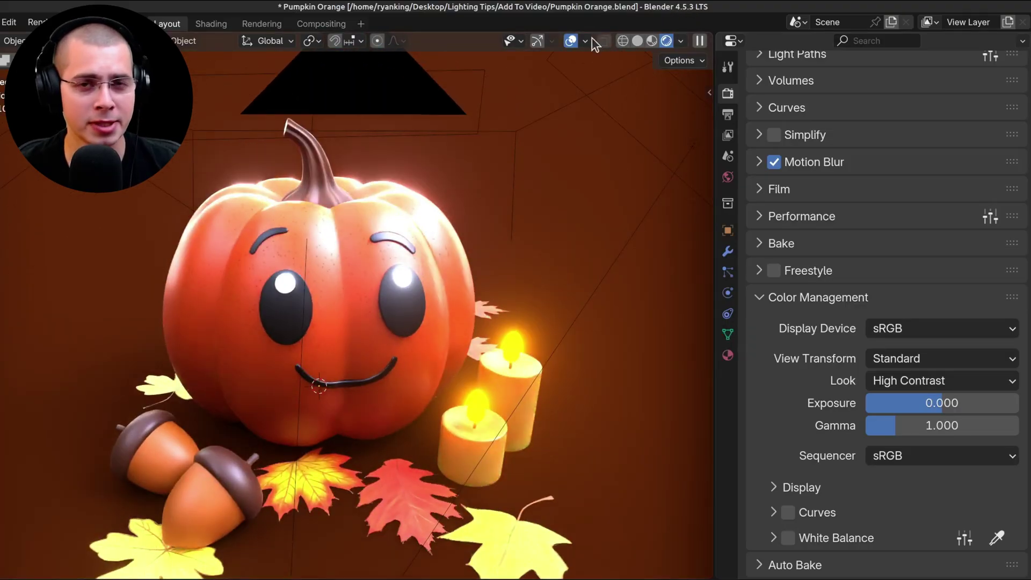
pyautogui.click(571, 41)
pyautogui.keyDown('shift'); pyautogui.moveTo(624, 229); pyautogui.dragTo(630, 211, button='middle'); pyautogui.keyUp('shift')
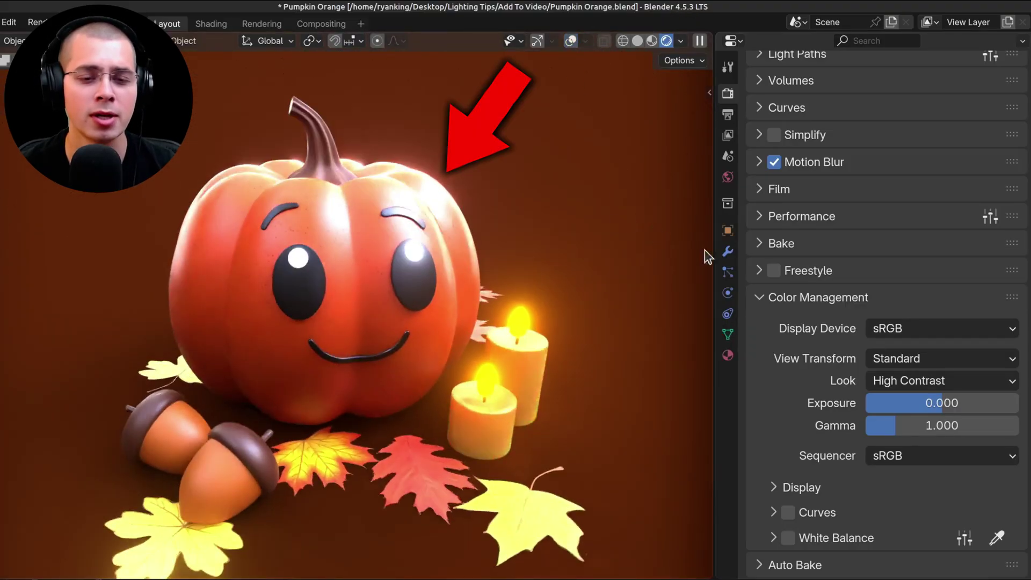
pyautogui.click(939, 362)
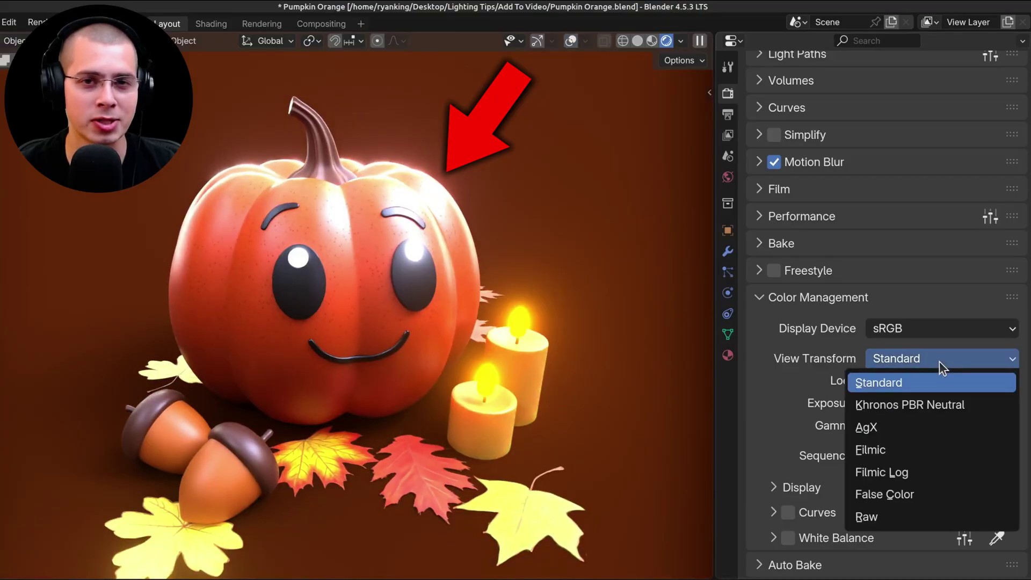
pyautogui.click(939, 382)
pyautogui.click(934, 380)
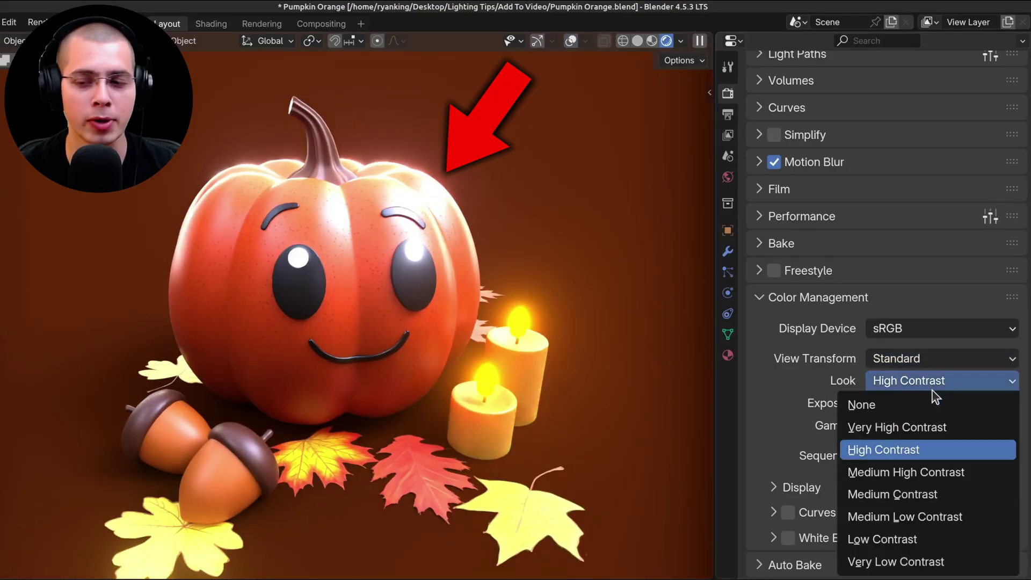
pyautogui.click(913, 492)
# - Compare the AgX and Filmic view transforms on the pumpkin scene, finishing with Filmic
pyautogui.click(907, 358)
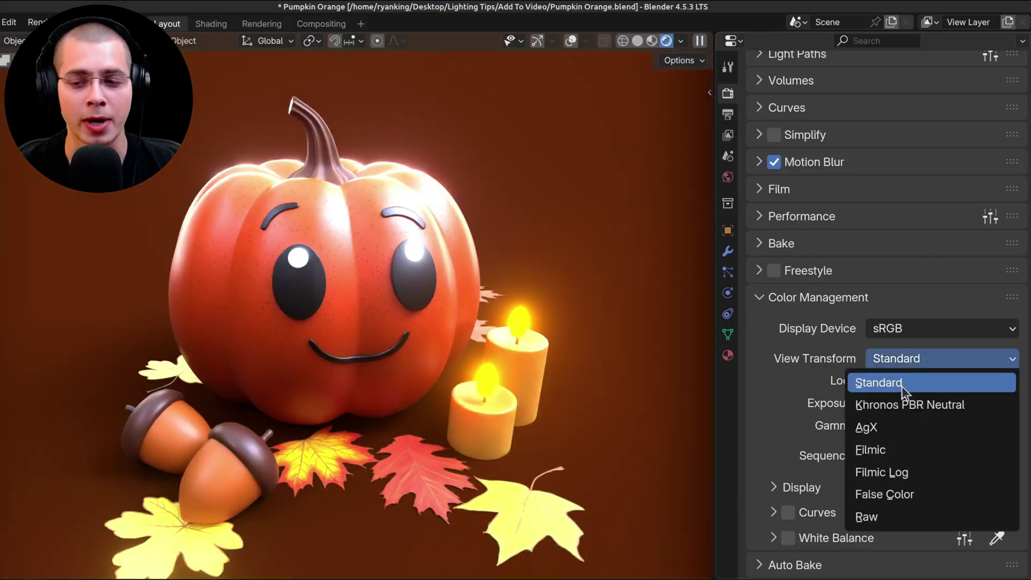
pyautogui.click(885, 425)
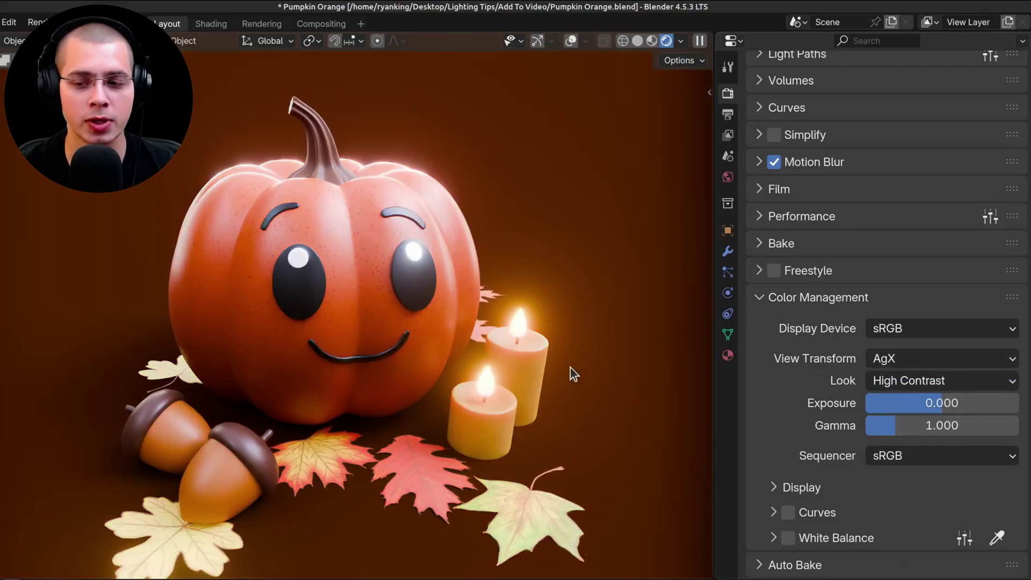
pyautogui.click(910, 358)
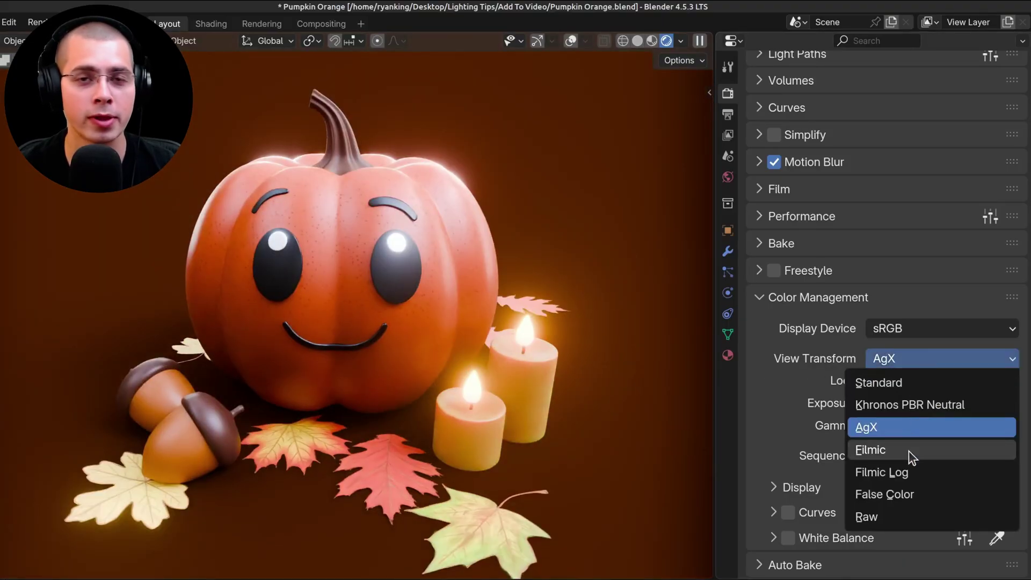
pyautogui.click(908, 450)
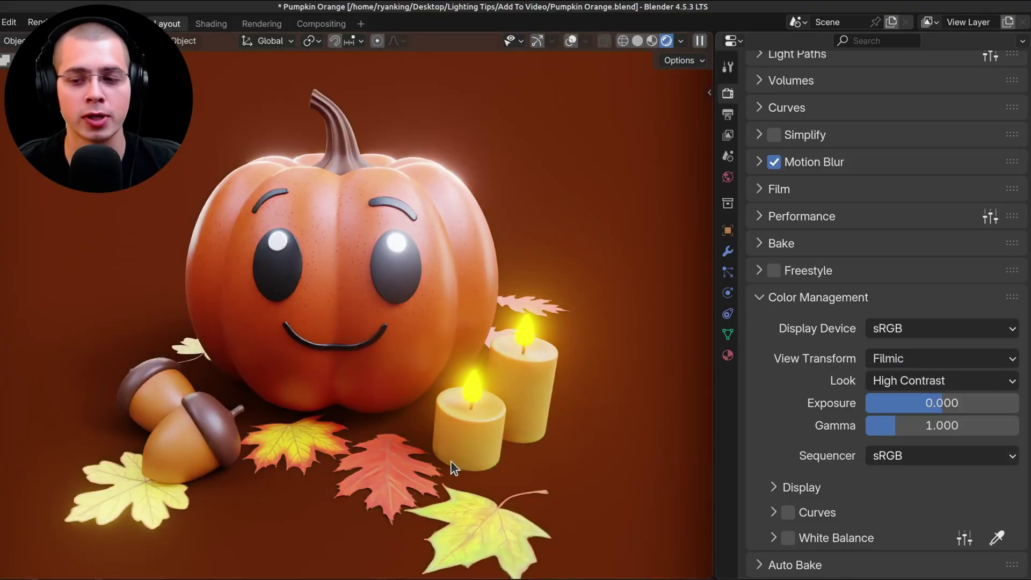
pyautogui.moveTo(451, 462); pyautogui.dragTo(509, 463, button='middle')
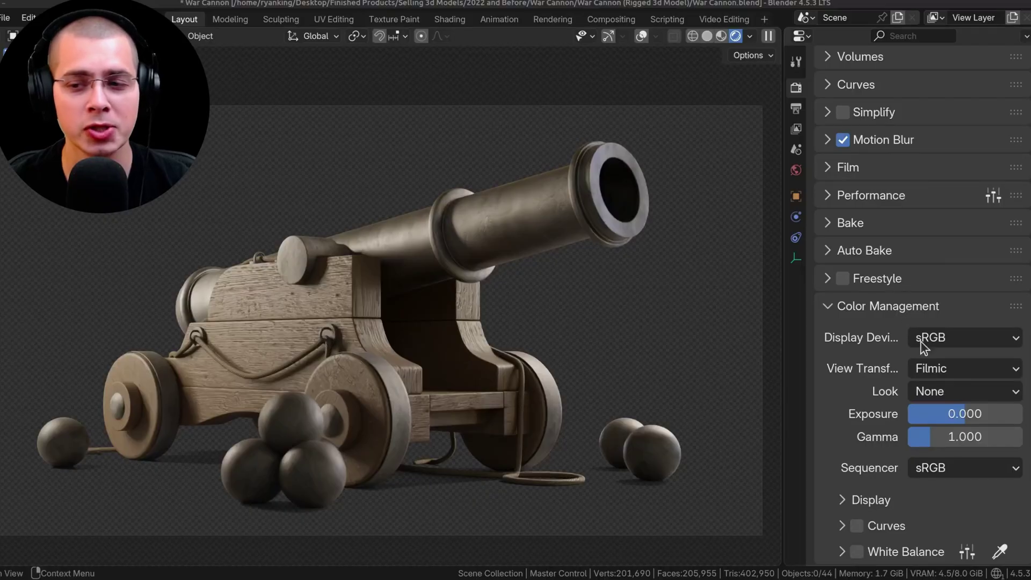
# - Step the cannon scene's color management Look from Low Contrast through the medium contrast options up to High Contrast
pyautogui.click(937, 392)
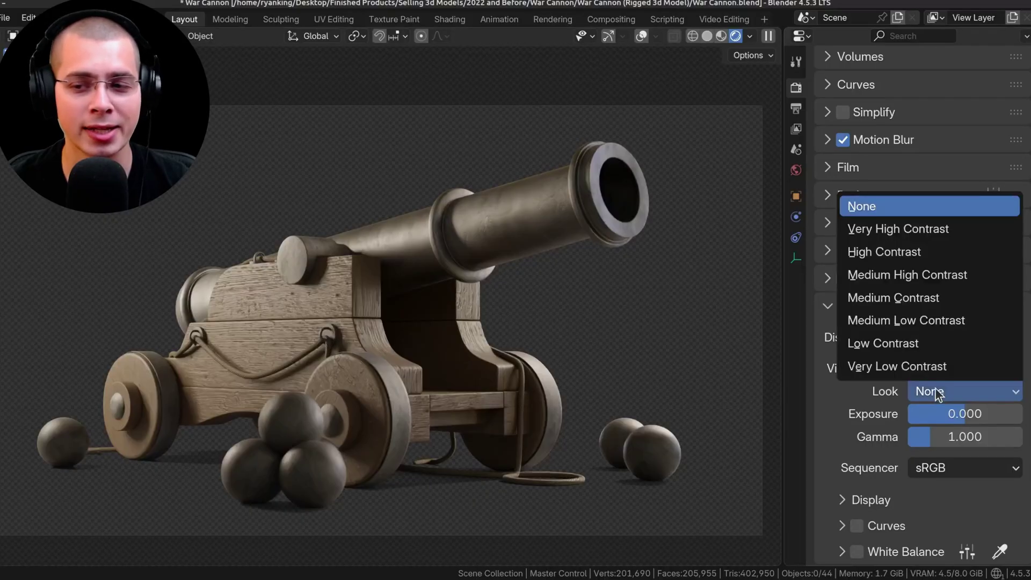
pyautogui.click(933, 342)
pyautogui.click(946, 385)
pyautogui.click(933, 321)
pyautogui.click(944, 391)
pyautogui.click(941, 299)
pyautogui.click(949, 387)
pyautogui.click(931, 276)
pyautogui.click(944, 391)
pyautogui.click(924, 253)
# - Try the Very High Contrast look on the cannon scene and return to High Contrast
pyautogui.click(943, 391)
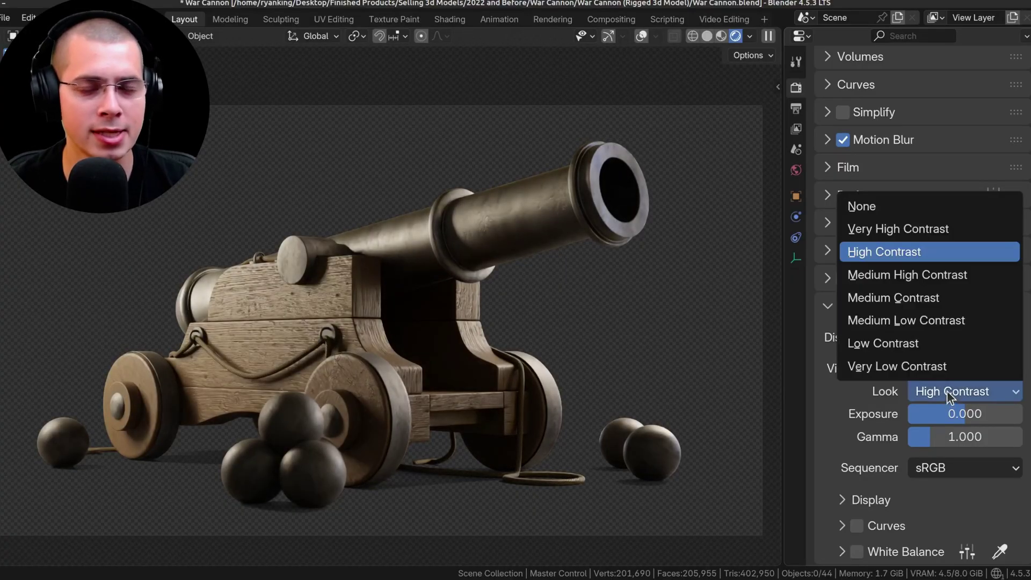
pyautogui.click(919, 230)
pyautogui.click(942, 391)
pyautogui.click(927, 252)
# - Set the cannon scene's Exposure to 0.208 and Gamma to 1.130, and enable the color management Curves
pyautogui.moveTo(944, 413); pyautogui.dragTo(892, 451)
pyautogui.click(857, 525)
pyautogui.scroll(-10, 926, 309)
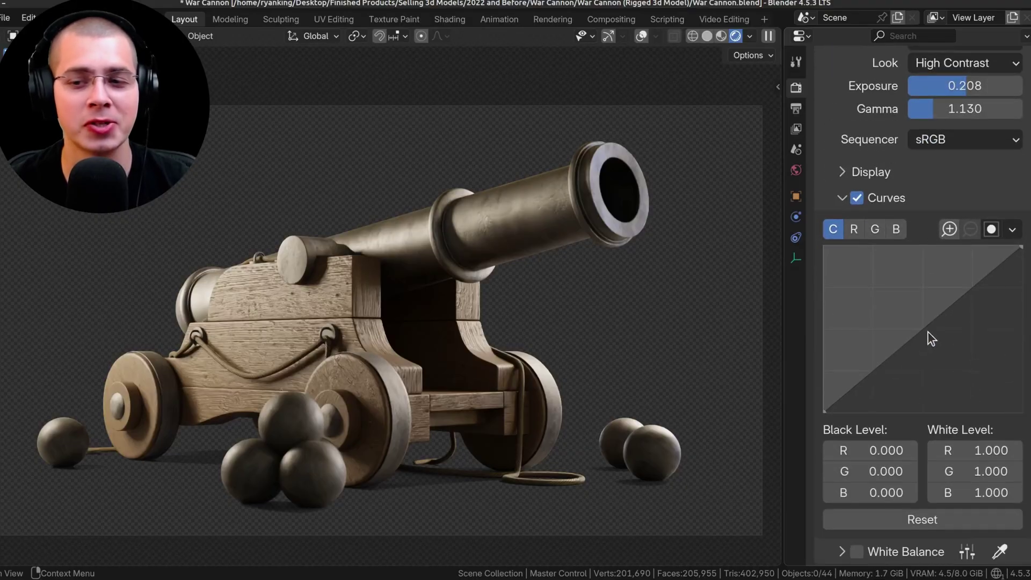
# - Experiment with the combined, red and green color management curves on the cannon scene, and switch to the blue curve
pyautogui.moveTo(928, 329); pyautogui.dragTo(939, 299)
pyautogui.click(854, 229)
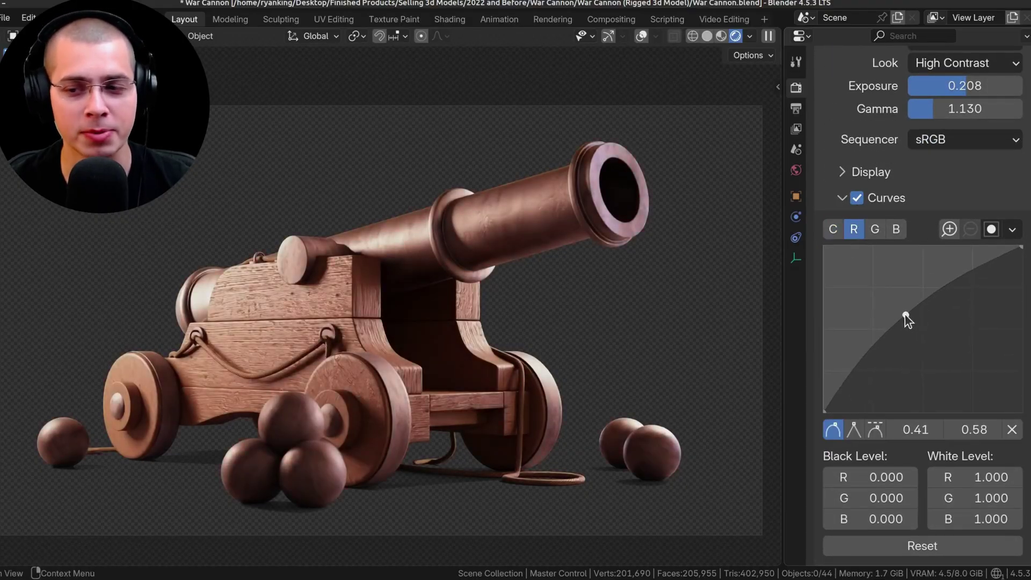
pyautogui.click(874, 230)
pyautogui.click(924, 325)
pyautogui.click(895, 230)
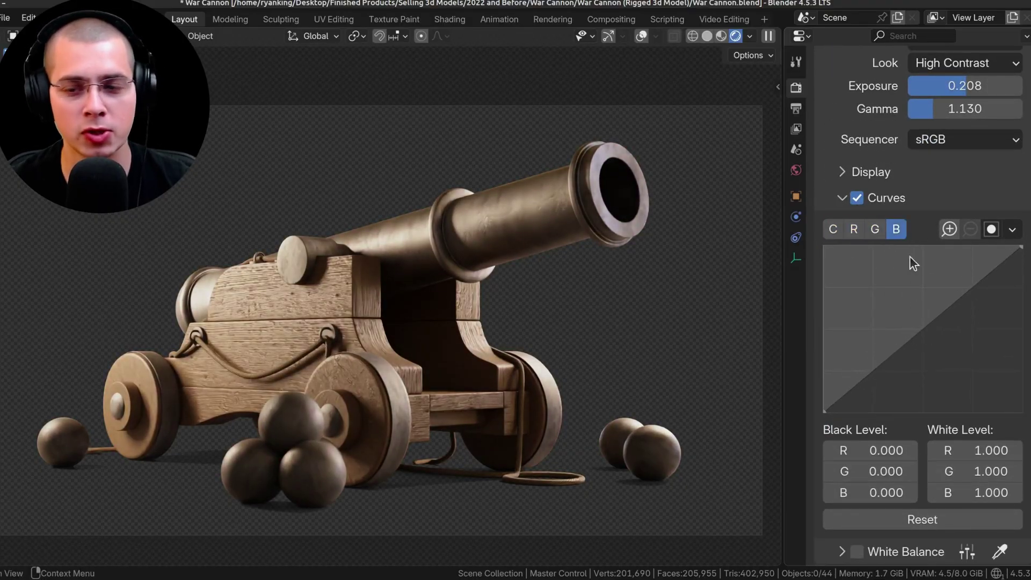
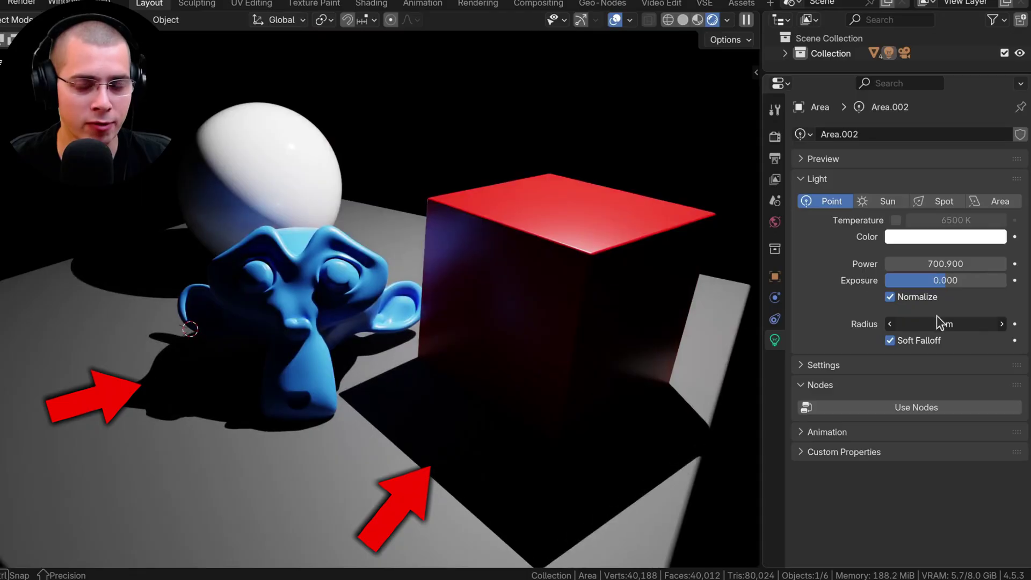
# - Raise the point light's power to about 1540.7 and adjust its radius to change the shadow softness
pyautogui.moveTo(944, 264); pyautogui.dragTo(1009, 263)
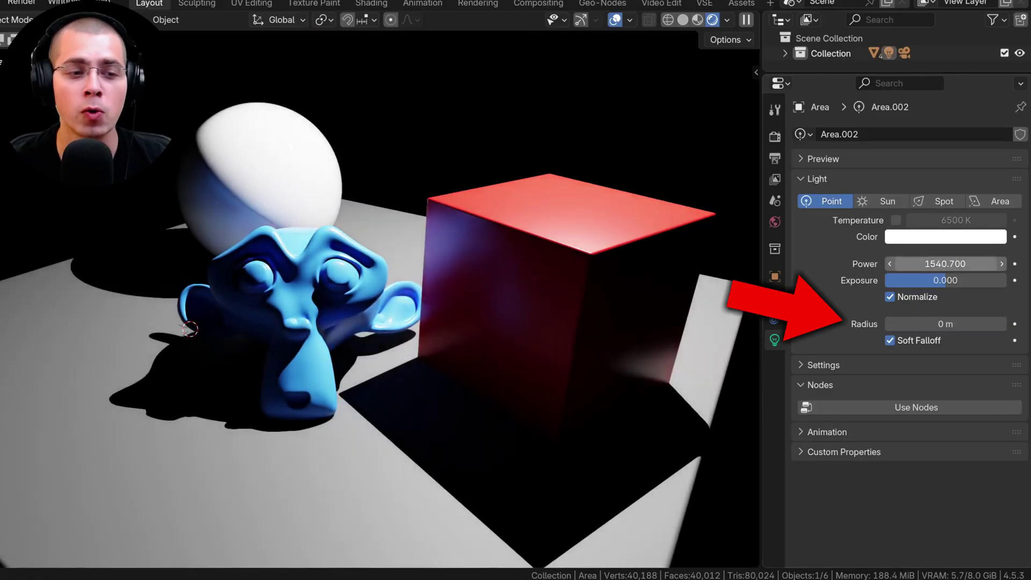
pyautogui.moveTo(945, 324); pyautogui.dragTo(902, 325)
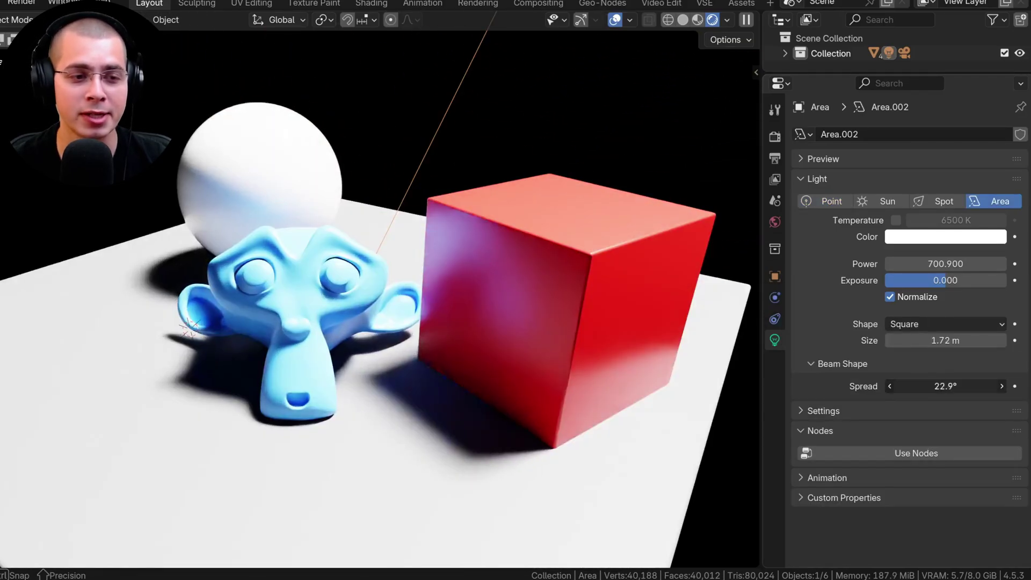
# - Vary the square area light's beam spread to soften and sharpen the shadows
pyautogui.moveTo(945, 386); pyautogui.dragTo(980, 386)
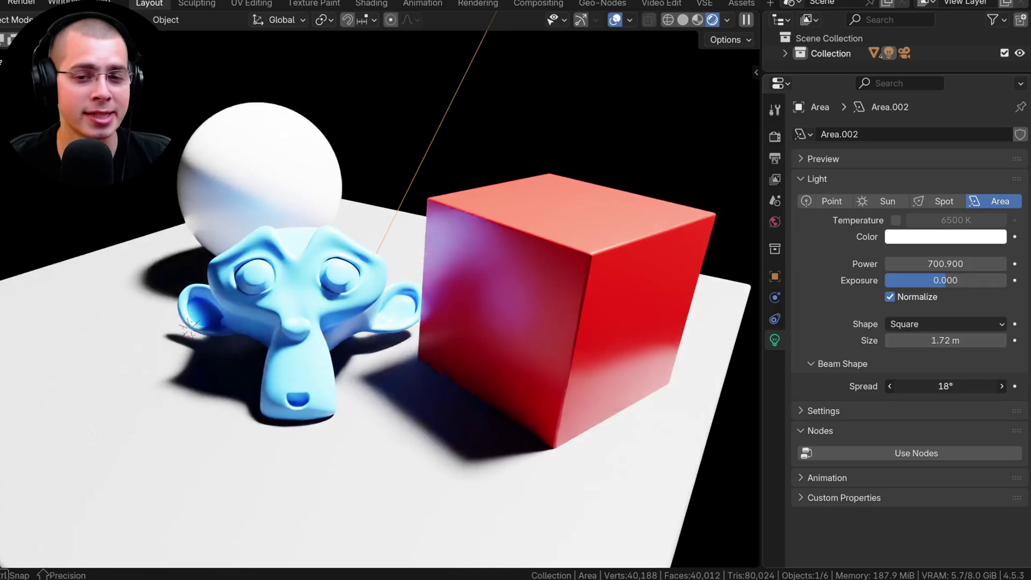
pyautogui.moveTo(944, 386); pyautogui.dragTo(891, 386)
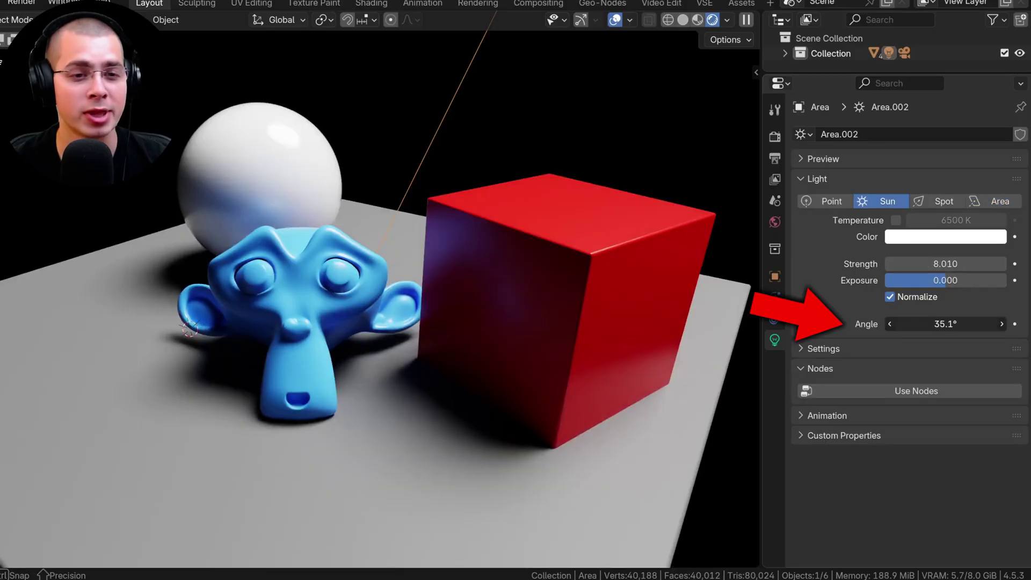
# - Vary the shadow softness using the sun light's angle, the spot light's radius and the area light's spread
pyautogui.moveTo(945, 324); pyautogui.dragTo(885, 324)
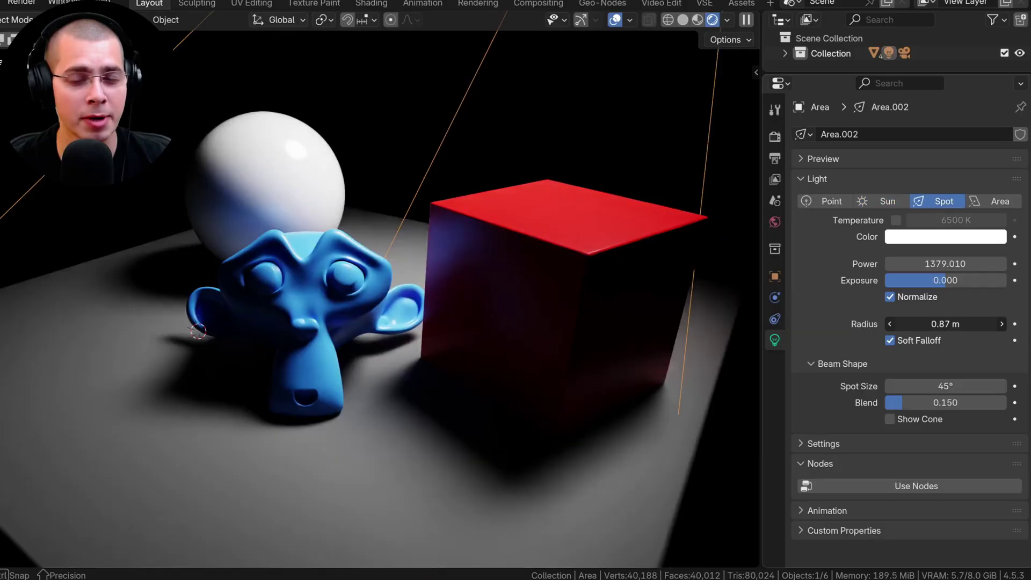
pyautogui.moveTo(945, 323); pyautogui.dragTo(912, 323)
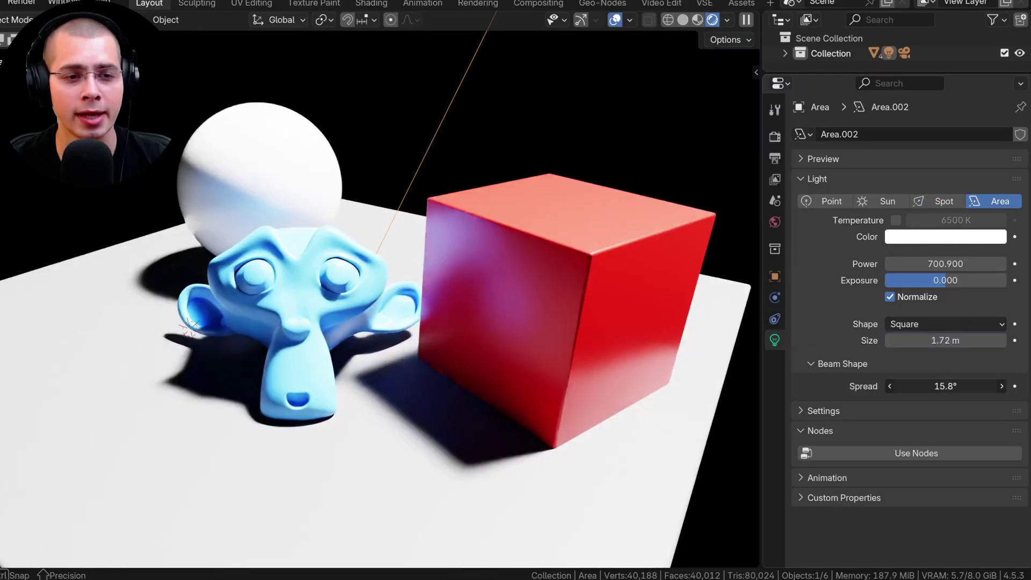
pyautogui.moveTo(944, 386)
pyautogui.mouseDown()
pyautogui.moveTo(999, 386)
pyautogui.moveTo(942, 386)
pyautogui.mouseUp()
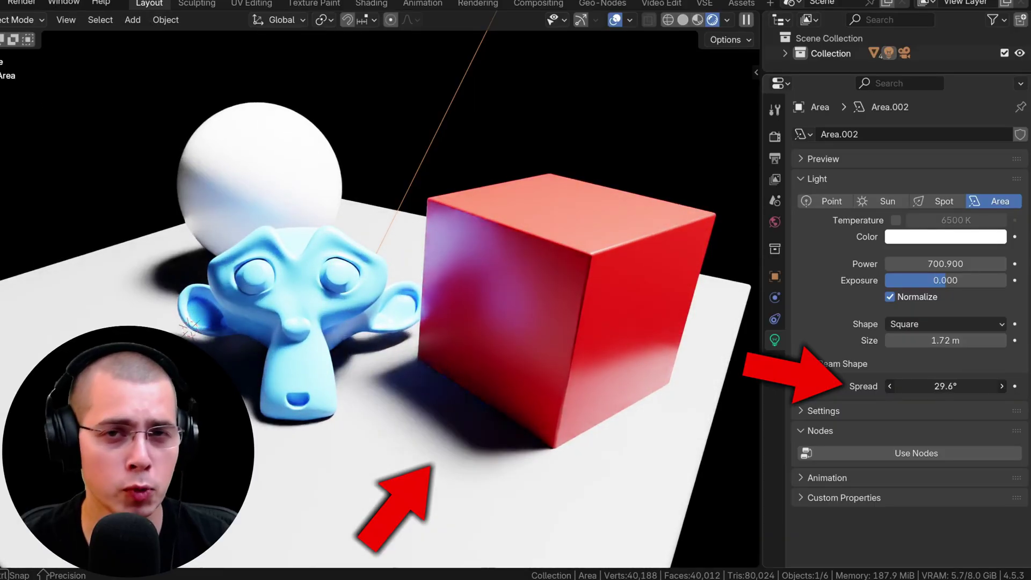
# - Move the rectangular area light beside the purple monster and increase its Y size
pyautogui.press('g')
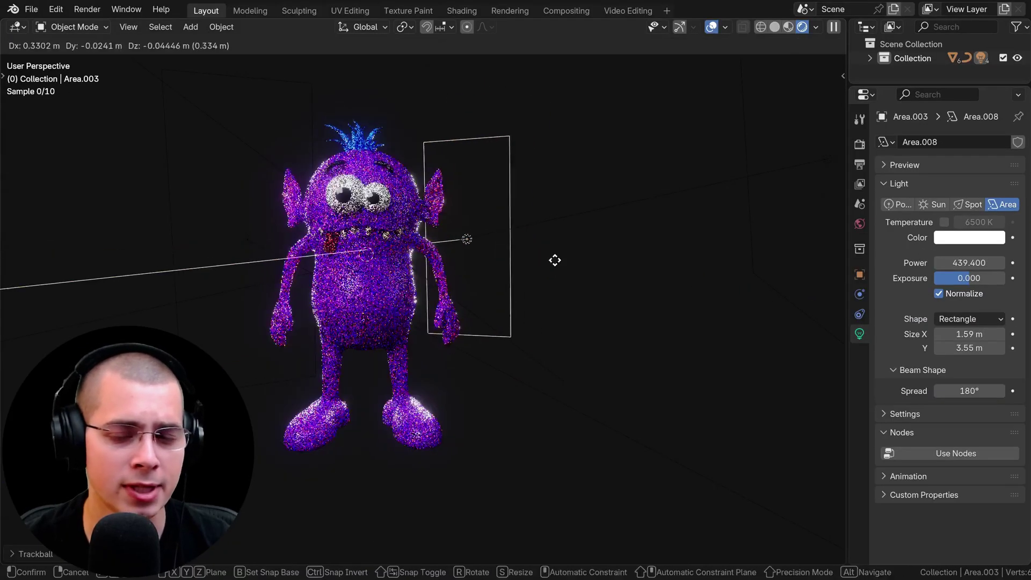
pyautogui.click(554, 259)
pyautogui.moveTo(968, 347); pyautogui.dragTo(993, 348)
# - Duplicate a rectangular area light in the purple monster scene and rotate the copy
pyautogui.moveTo(287, 228); pyautogui.dragTo(536, 215, button='middle')
pyautogui.scroll(-5, 537, 215)
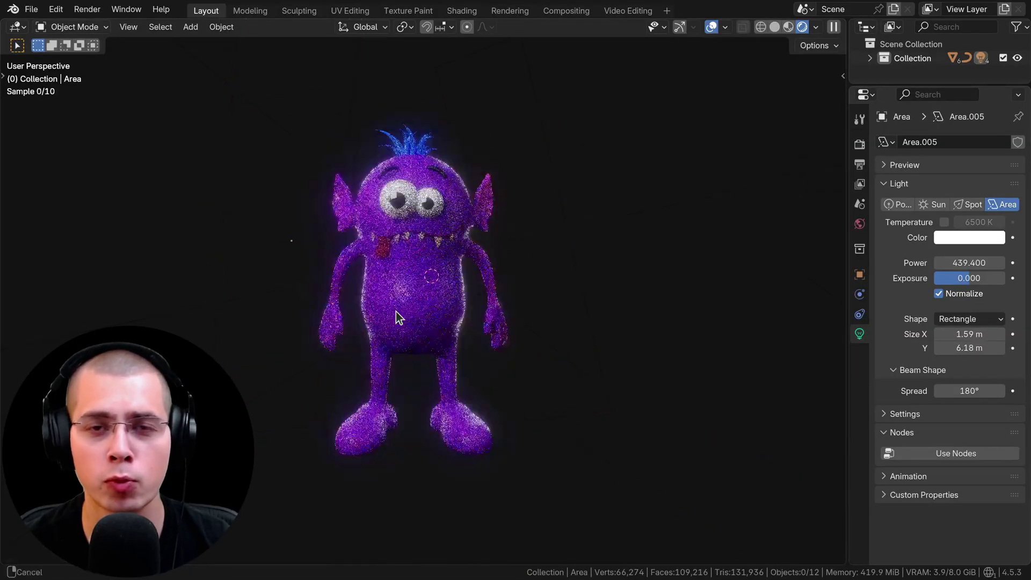
pyautogui.hotkey('shift', 'd')
pyautogui.press('r')
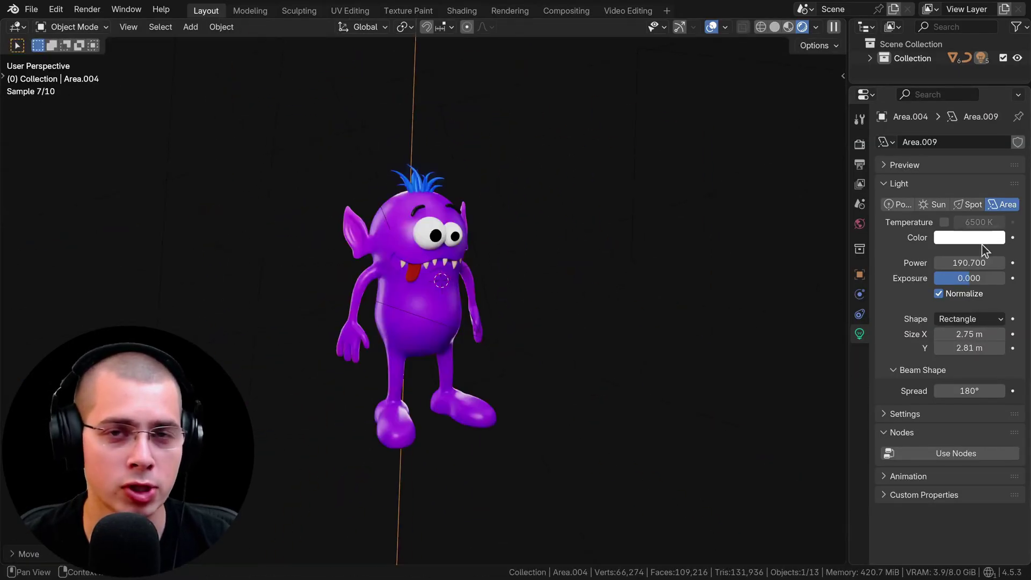
# - Tint the 190.7 power rectangular area light a pale warm color
pyautogui.click(969, 238)
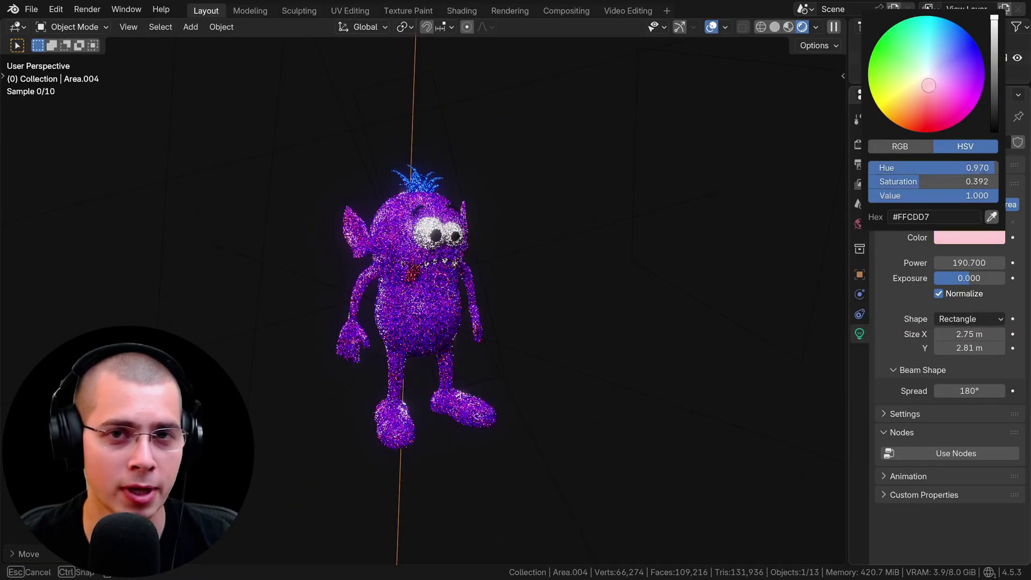
pyautogui.moveTo(950, 53); pyautogui.dragTo(905, 89)
pyautogui.moveTo(484, 232); pyautogui.dragTo(582, 265, button='middle')
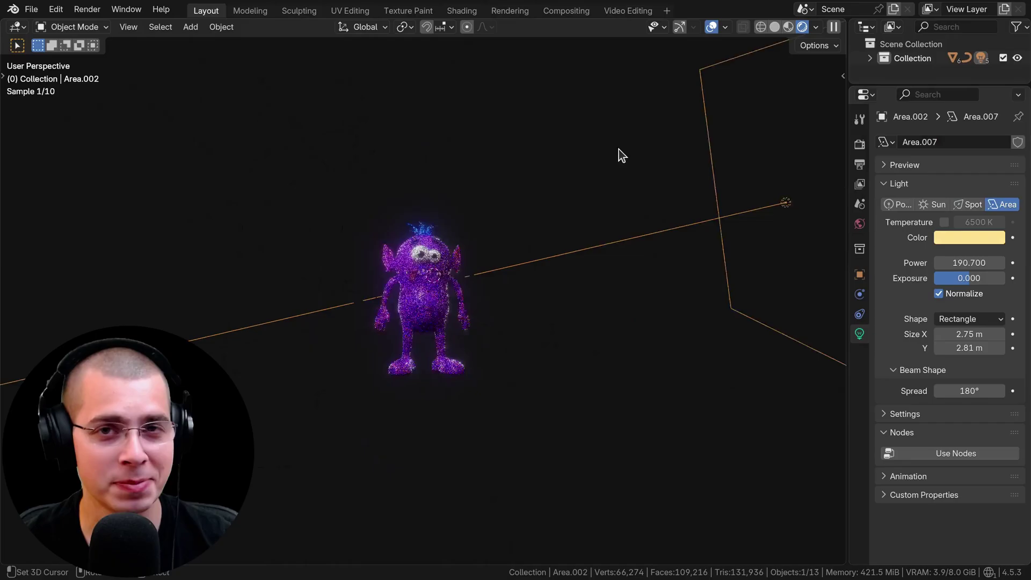